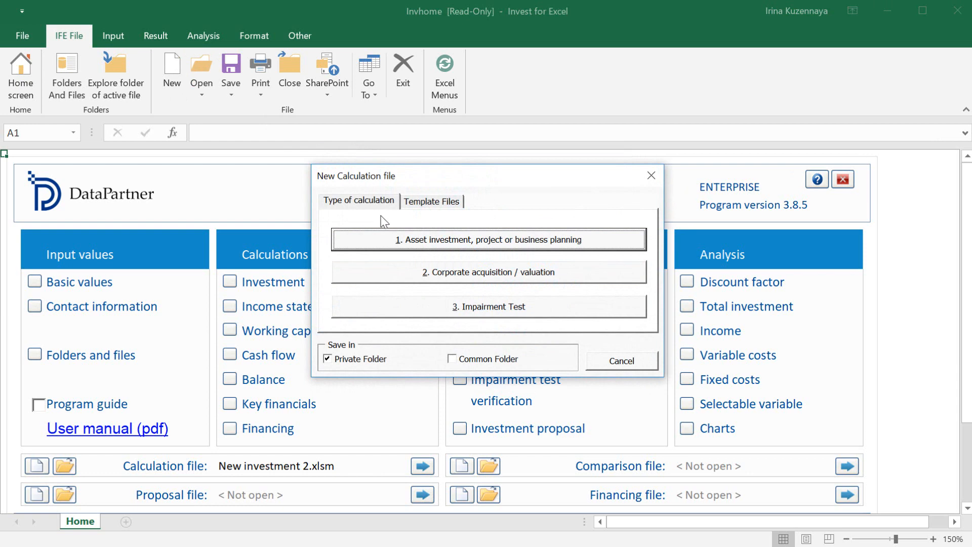
Step: Create an asset investment calculation file named Hotel Construction project and enter Hotel Construction as the project description
click(385, 247)
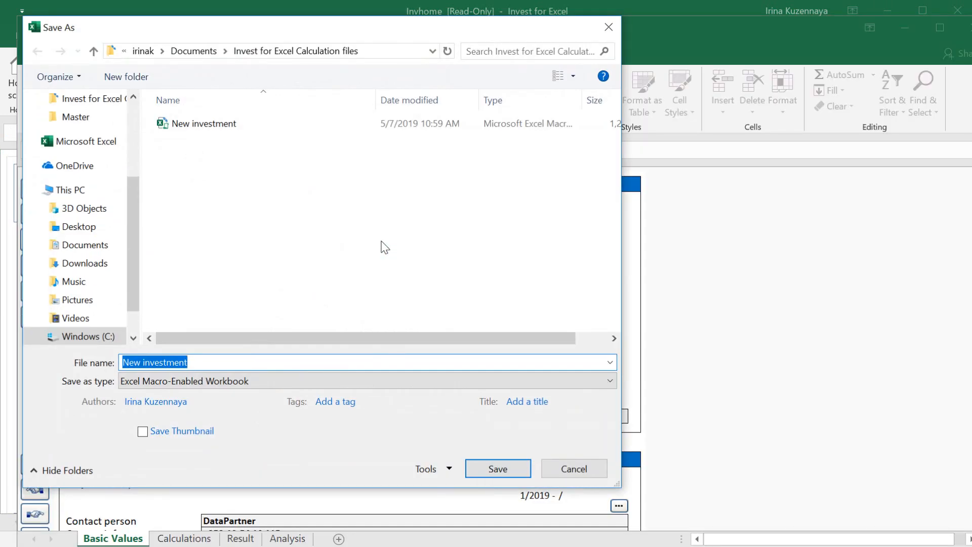
text(Hotel Construction project)
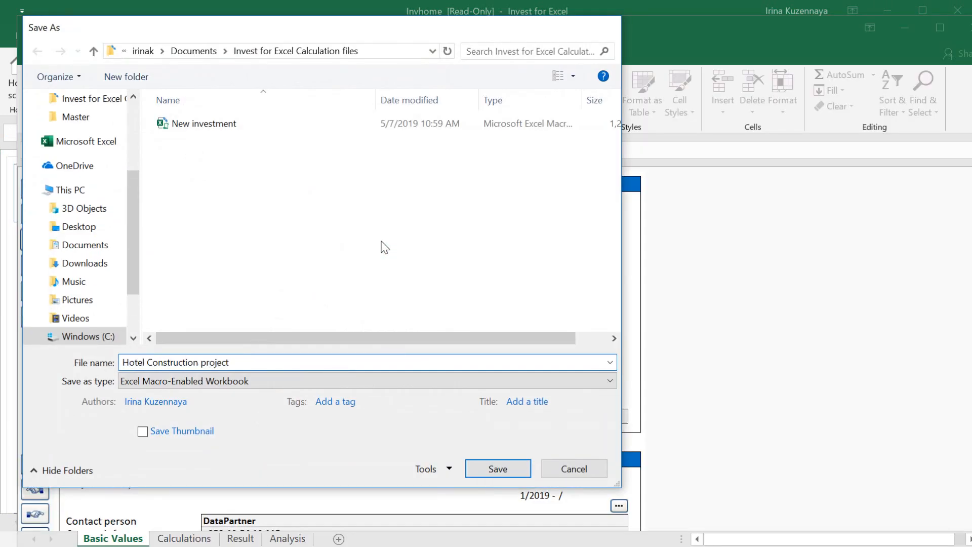
key(Return)
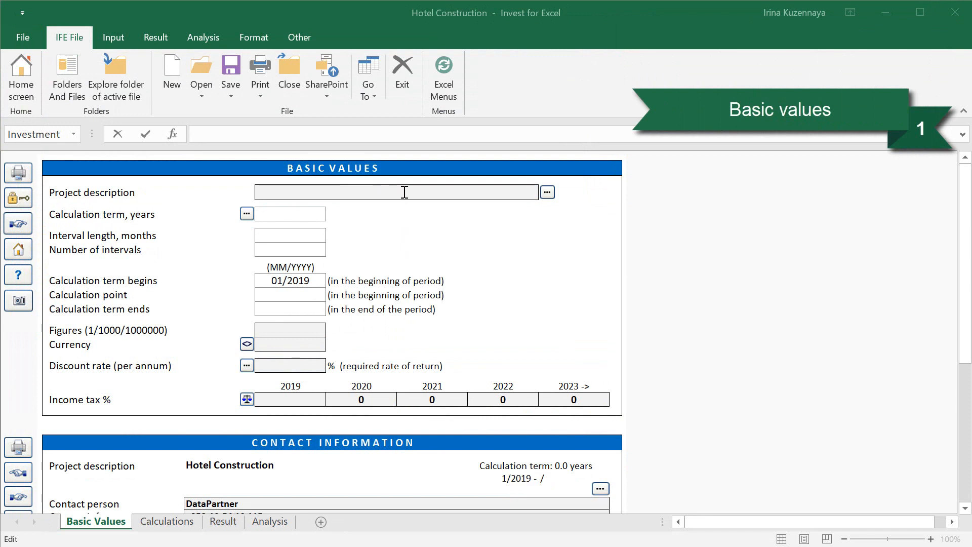
text(Hotel Construction)
key(Return)
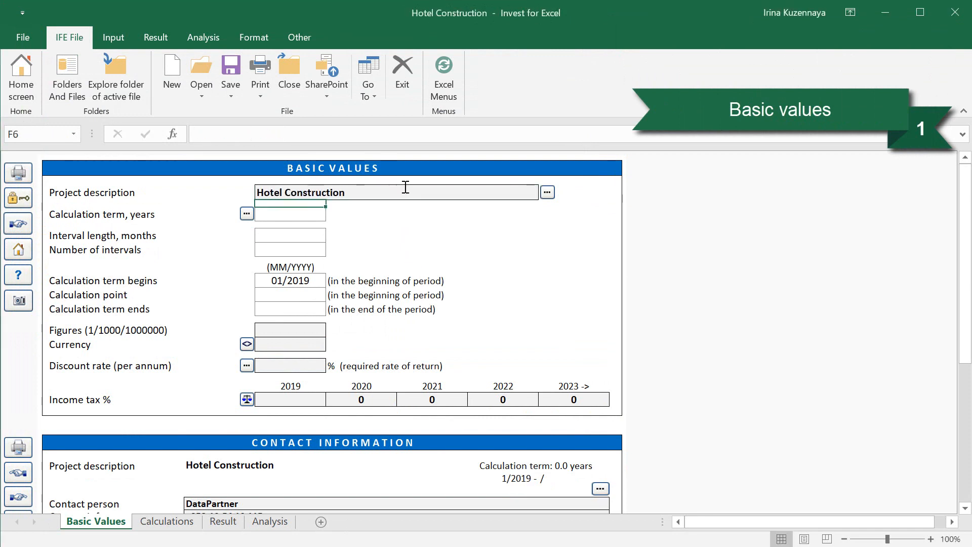
Step: Define a calculation term starting in 01/2020 with Detailed (1-12 months) periodization and 2 calculation phases with descriptions
click(247, 215)
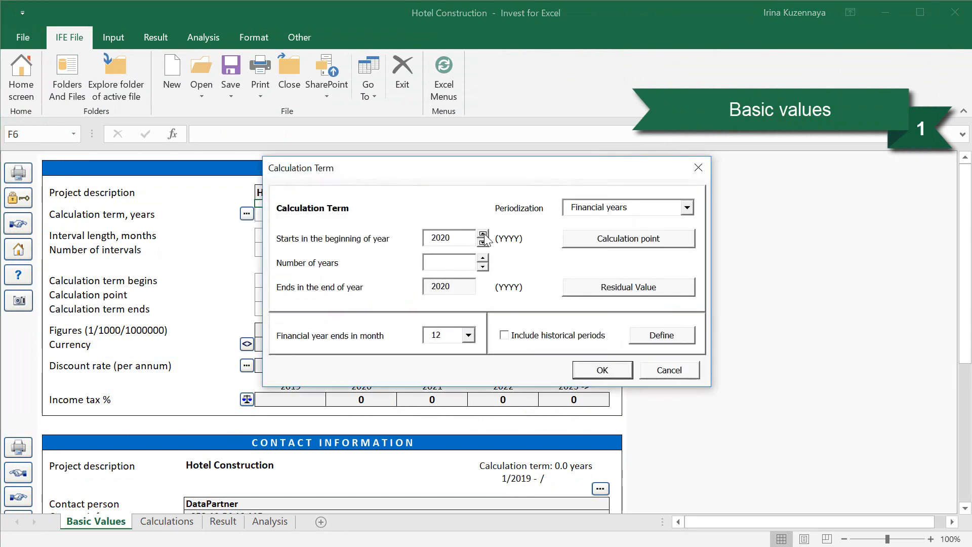
click(688, 208)
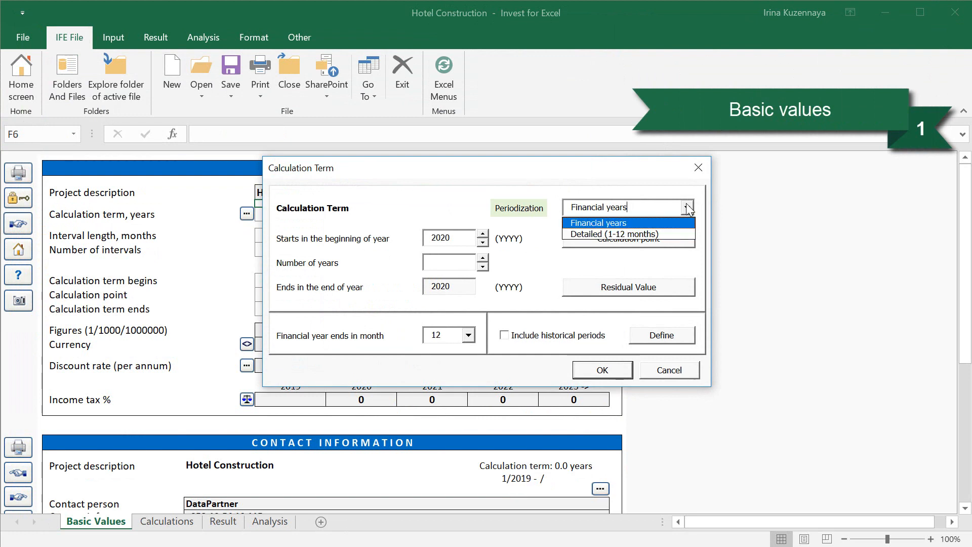
click(669, 233)
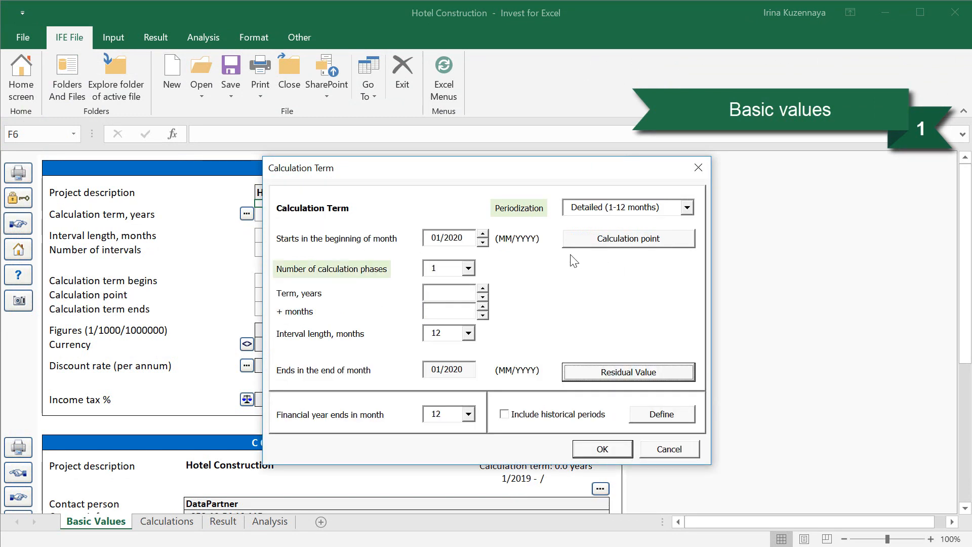
click(468, 269)
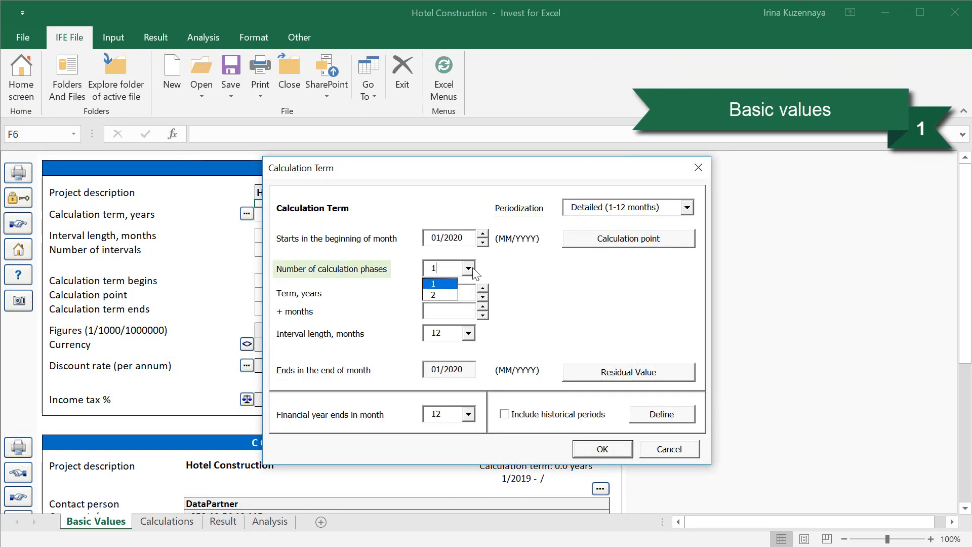
click(439, 295)
click(324, 293)
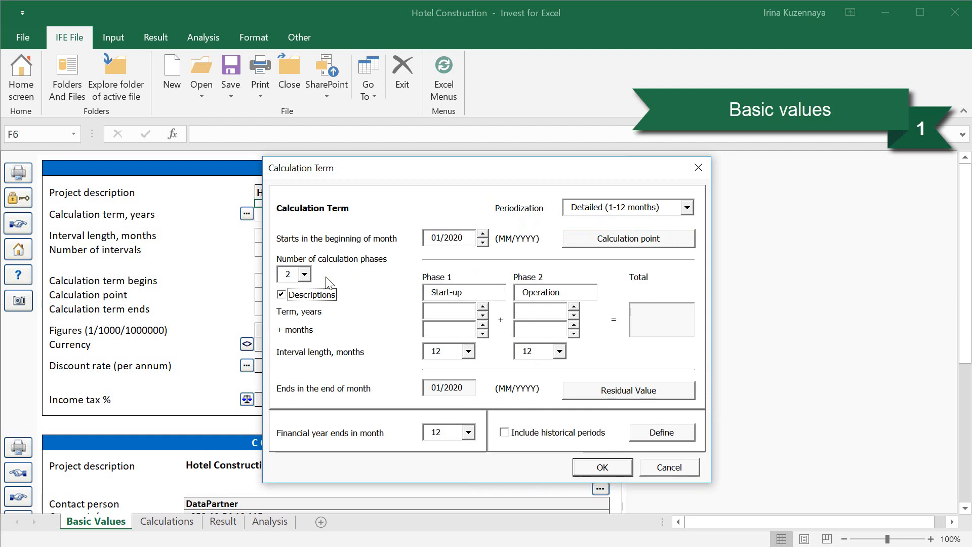
Step: Name phase 1 Construction with a 1-year term and 6-month intervals, and give the Operation phase a 5-year term
double_click(483, 292)
text(Construction)
click(453, 311)
text(1)
click(468, 351)
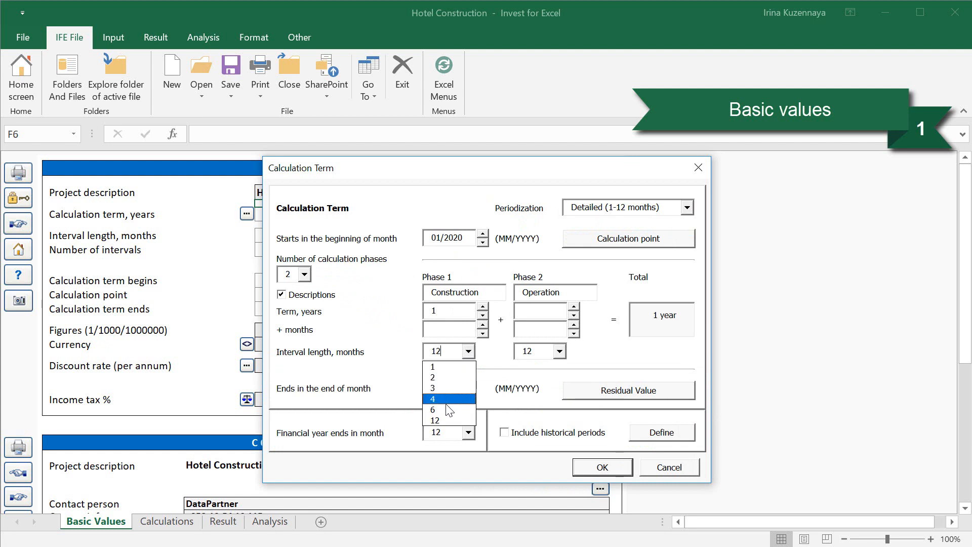
click(446, 409)
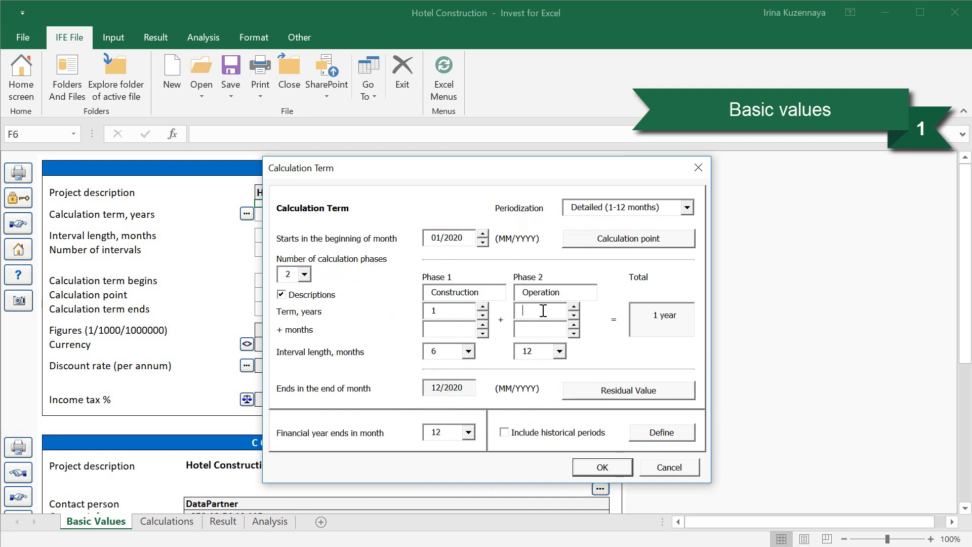
text(5)
Step: Set the residual value to be calculated as Perpetuity / extrapolation and apply the calculation term settings
click(598, 396)
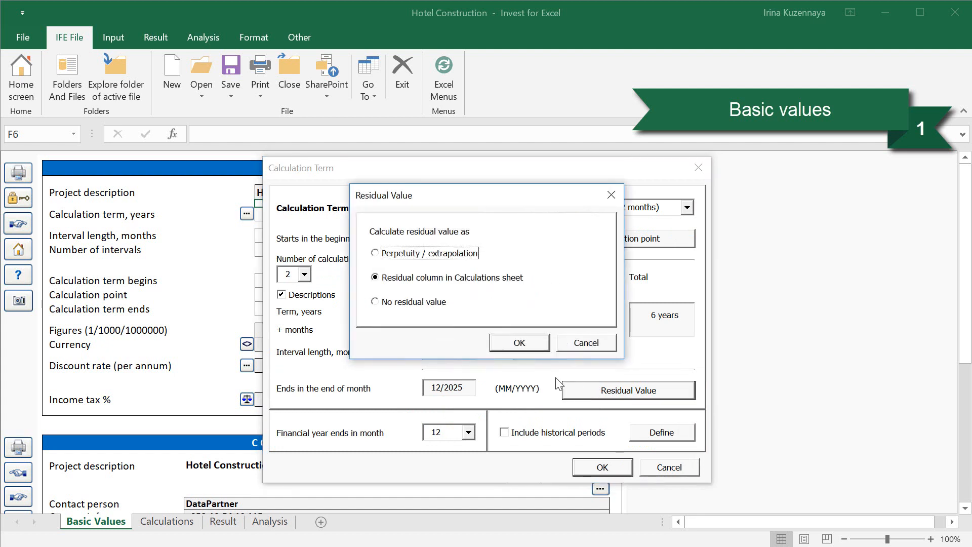
click(376, 253)
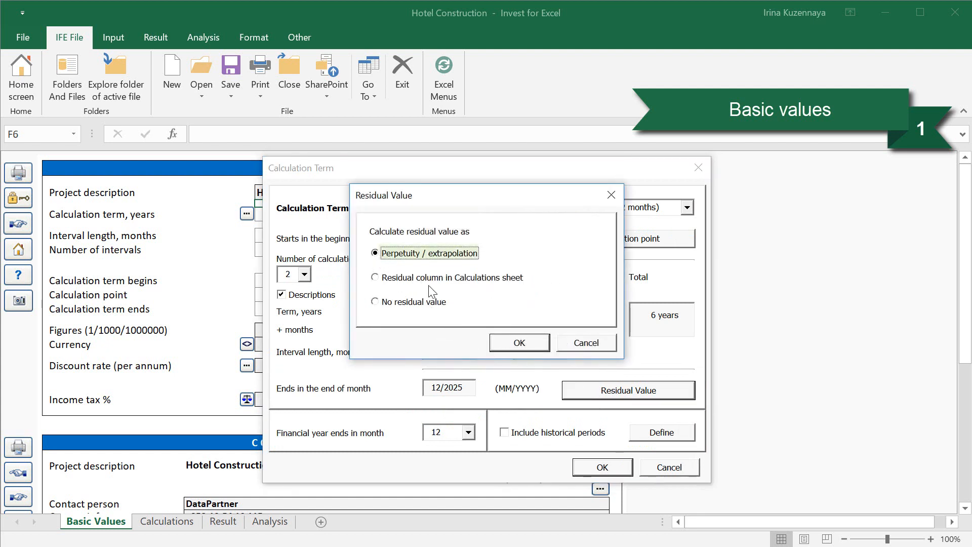
click(515, 343)
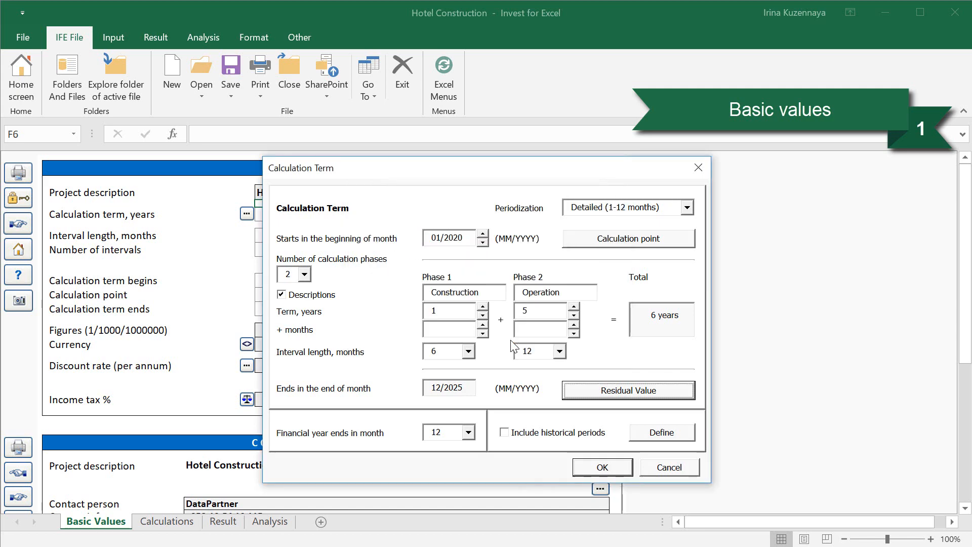
click(587, 470)
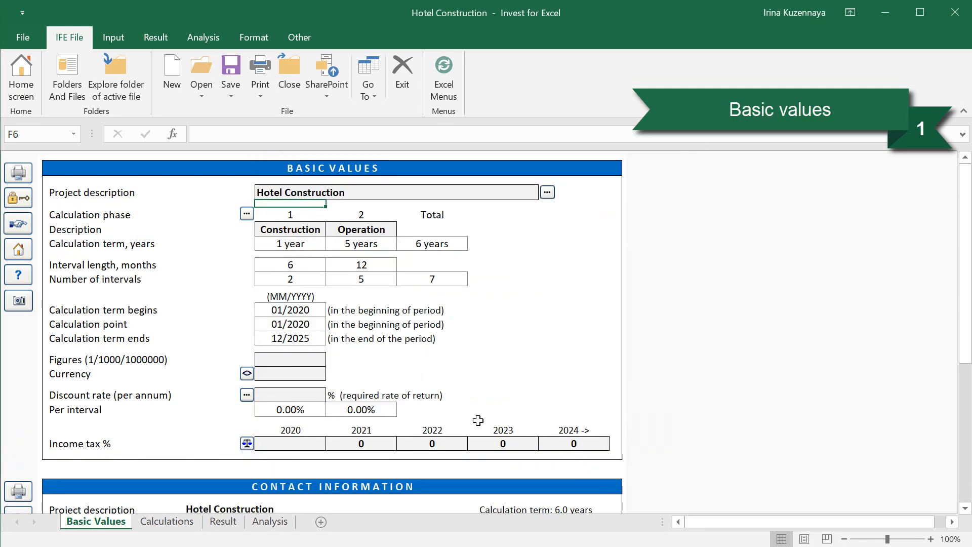
Step: Set the figures unit to 1 and the currency to EUR in the basic values
click(314, 359)
click(332, 361)
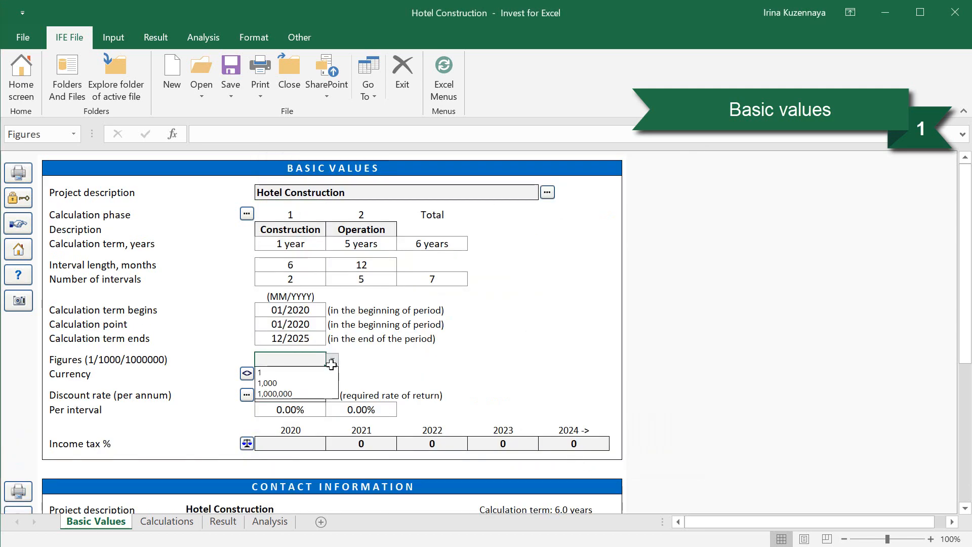
click(328, 373)
click(321, 375)
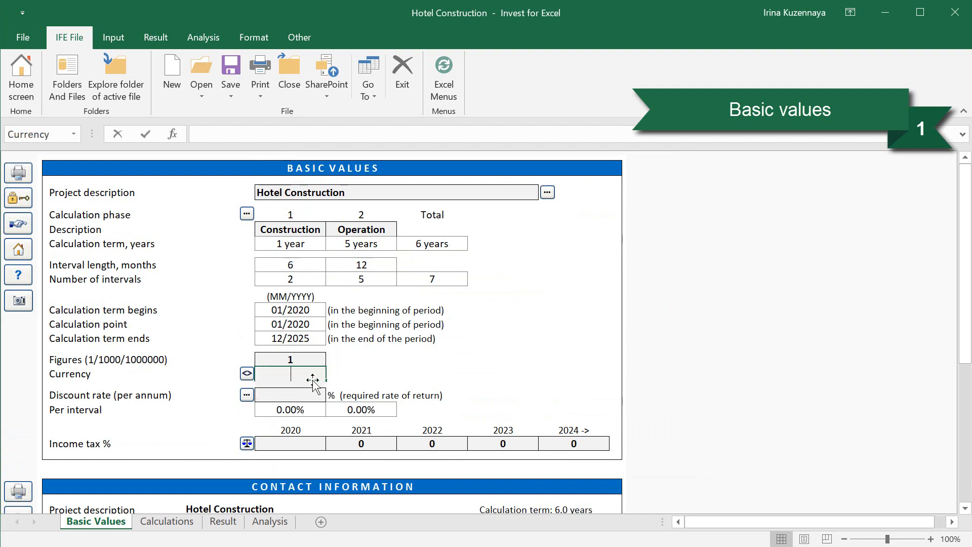
text(EUR)
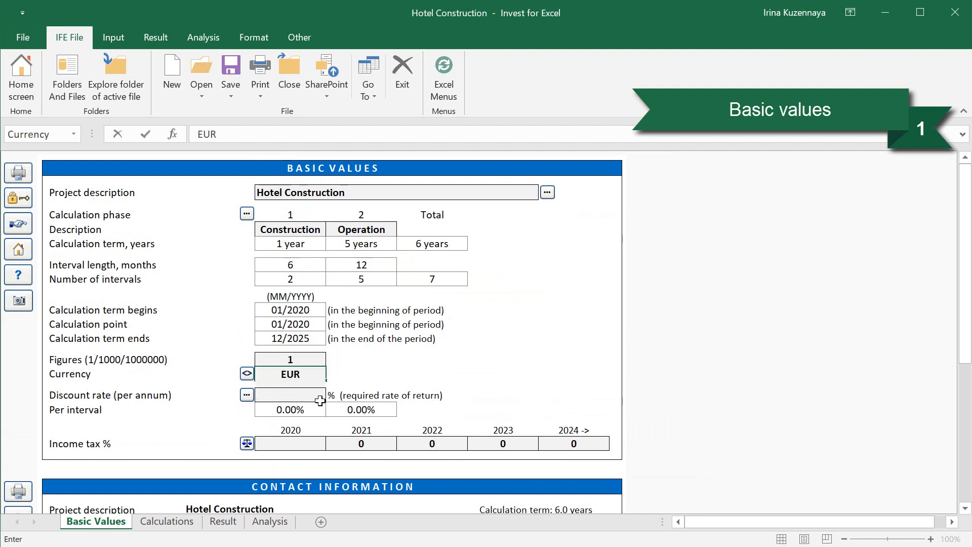
Step: Set the annual discount rate to 8 % and the income tax to 20 % from 2020 onward
click(320, 401)
text(8)
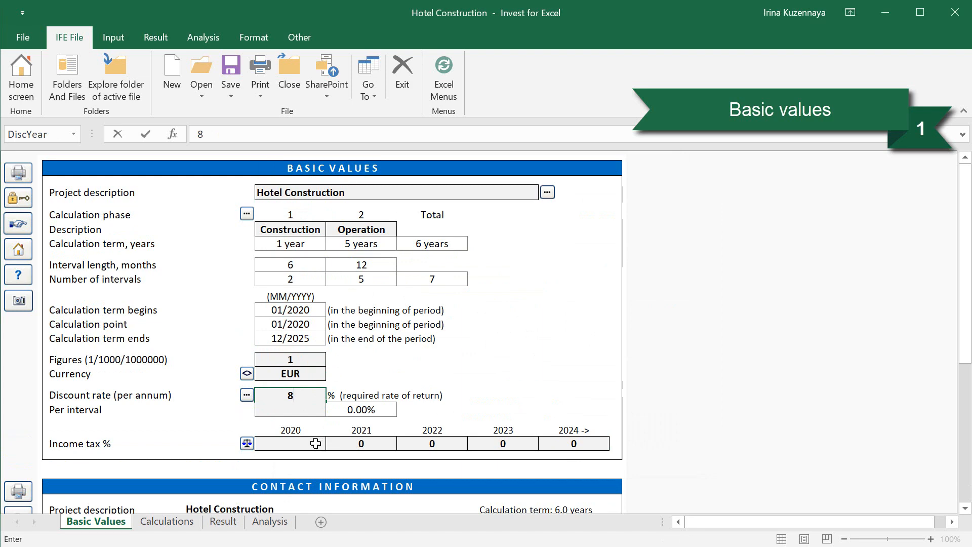
click(315, 444)
text(20)
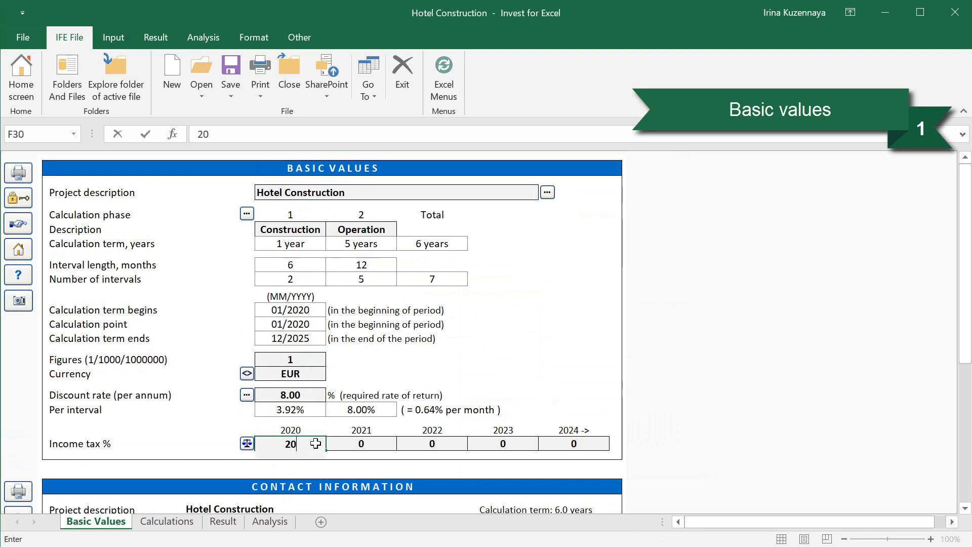
key(Return)
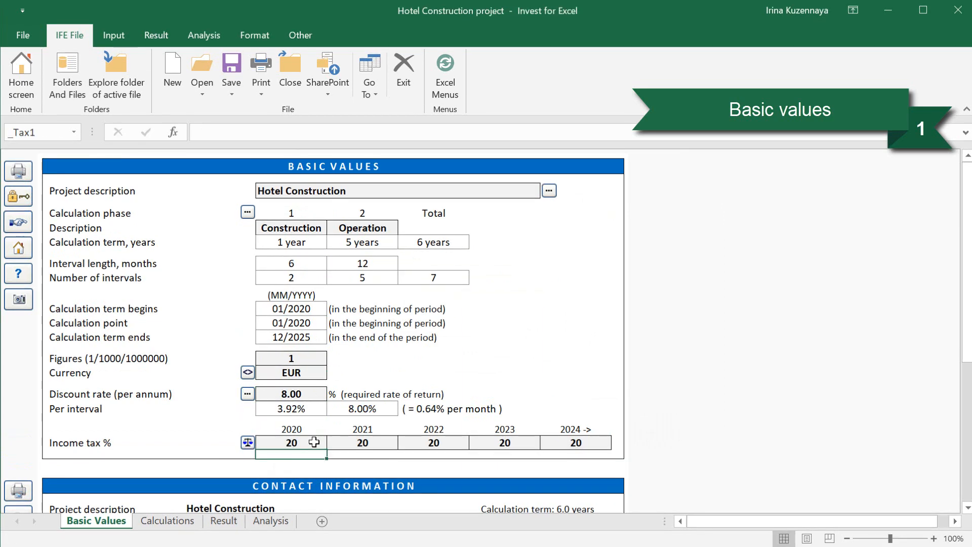
Step: Enter the comments "Total surface area: 2 000 m2" and "Total number of rooms: 50", and go to the investments table
scroll(315, 443, down, 5)
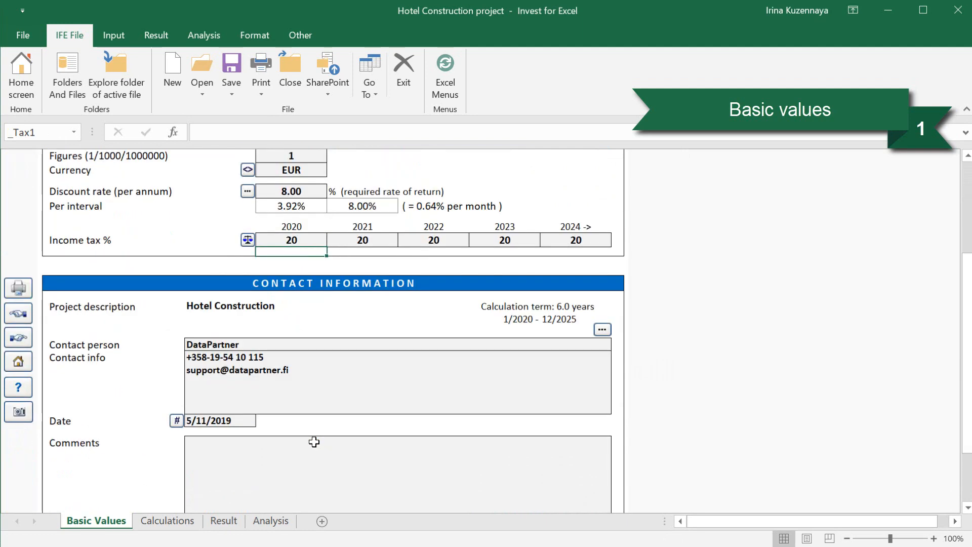
scroll(314, 442, down, 3)
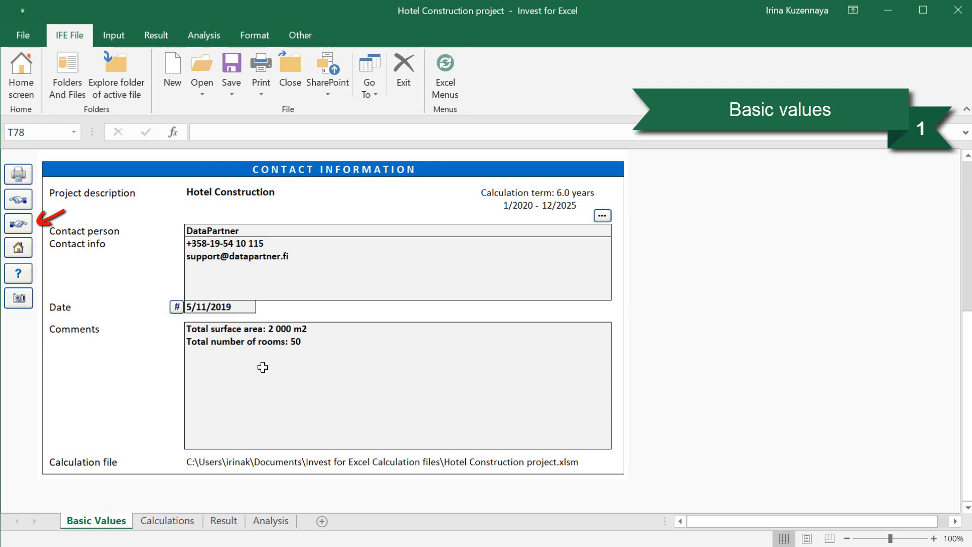
click(20, 226)
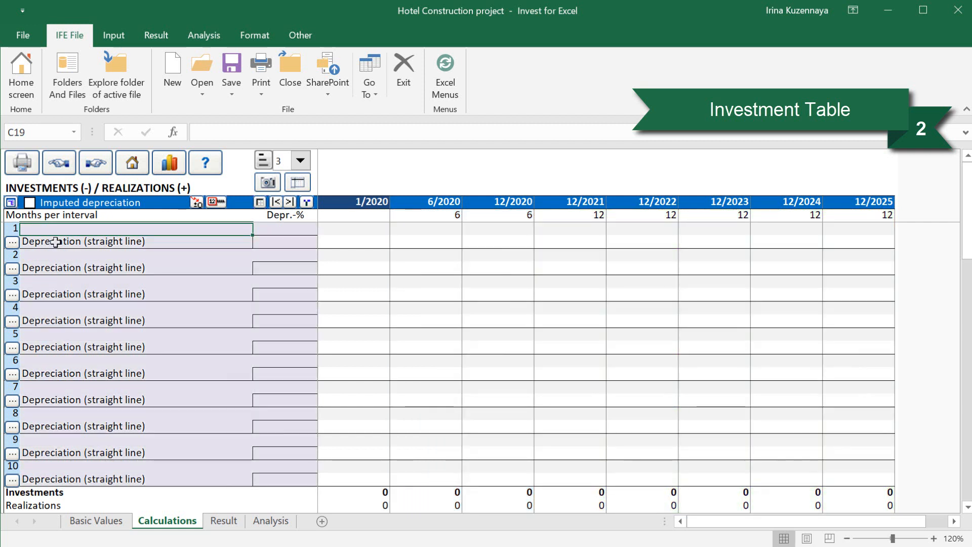
Step: Hide the rows Investment 6 to Investment 10 in the investments table as well, leaving investments 1 to 5
click(11, 203)
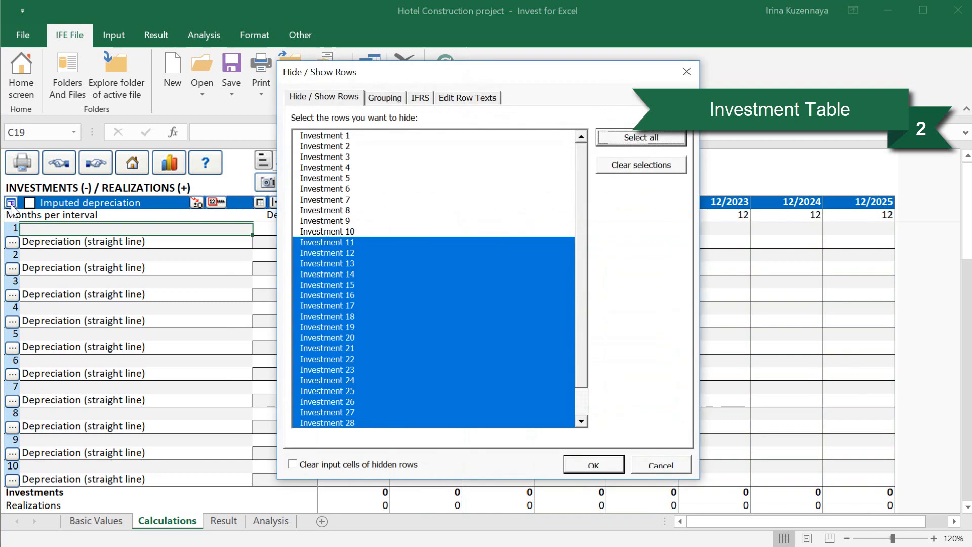
scroll(586, 305, down, 1)
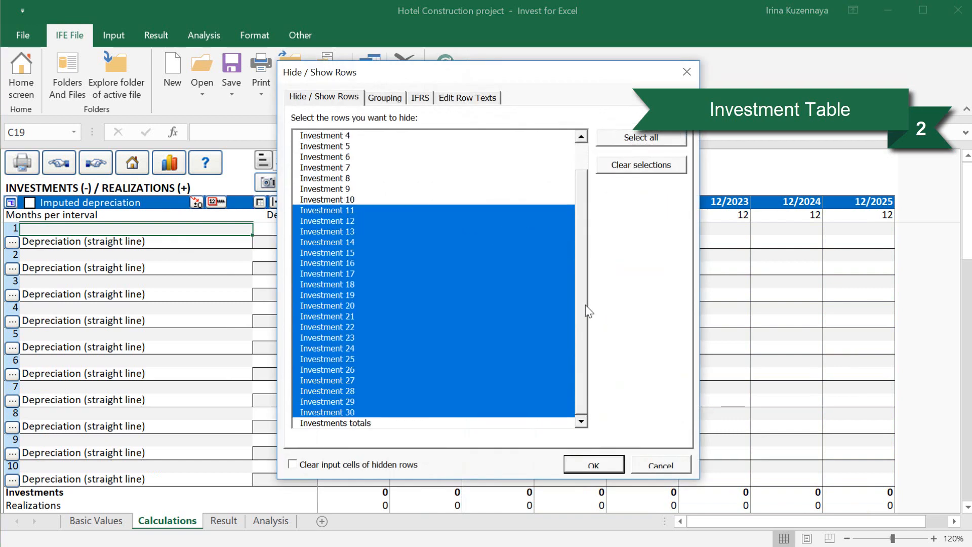
scroll(585, 306, up, 1)
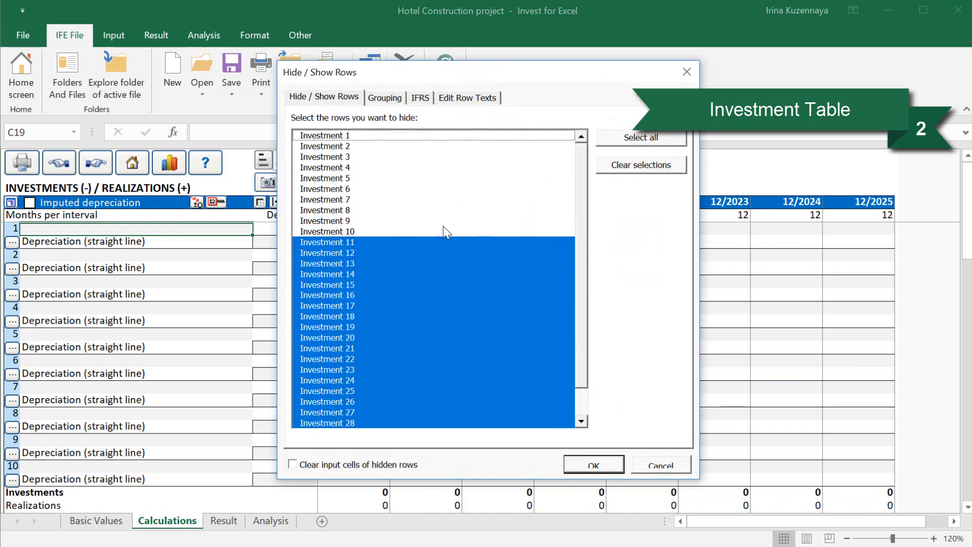
drag(443, 226, 424, 191)
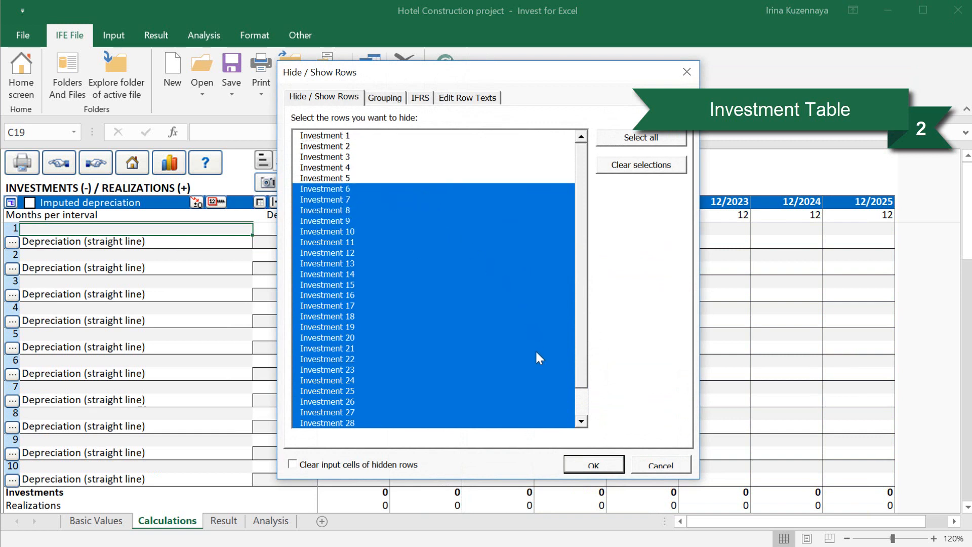
click(590, 464)
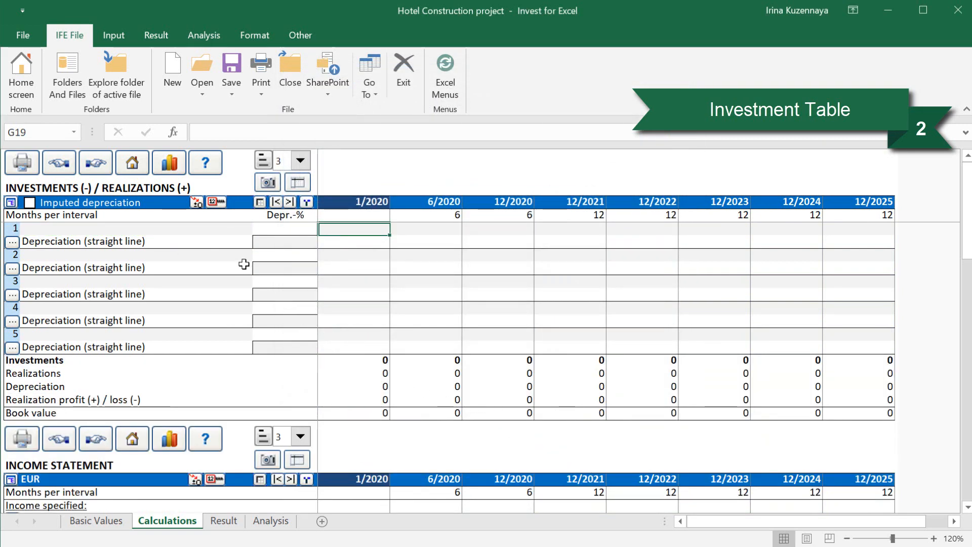
Step: Enter investment 1 as "Buildings and structures" with -1000000 in 1/2020, -1000000 in 6/2020 and -500000 in 12/2020
click(225, 232)
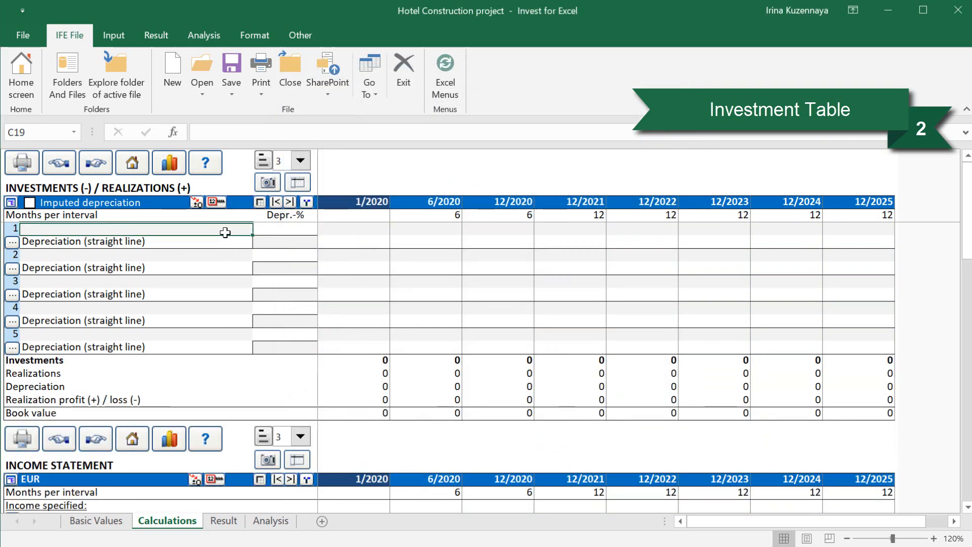
text(Buildings and structures)
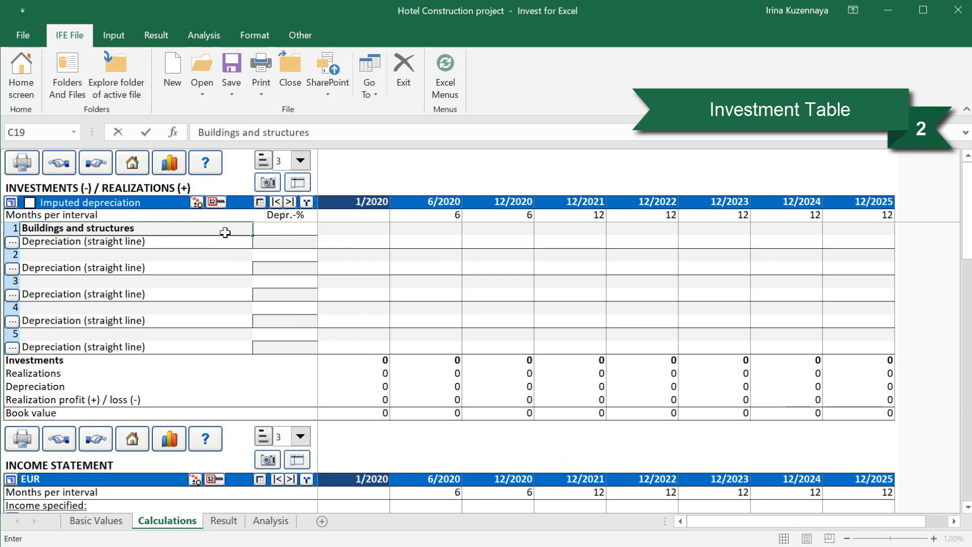
key(Tab)
text(-1000000)
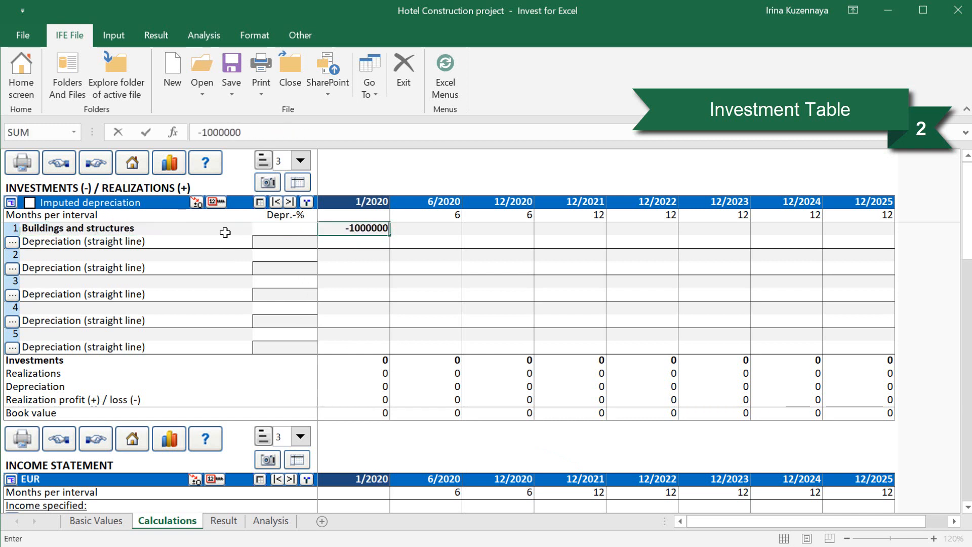
key(Tab)
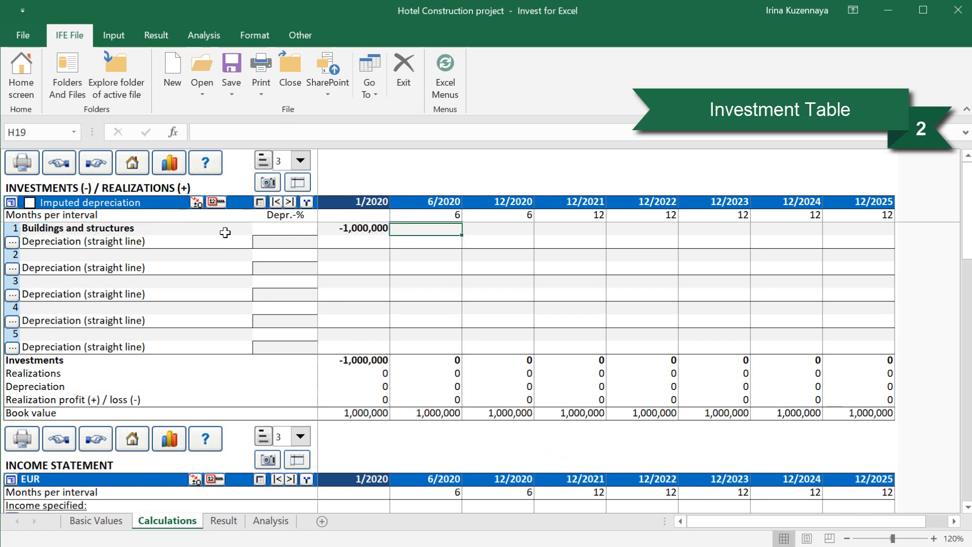
text(-1000000)
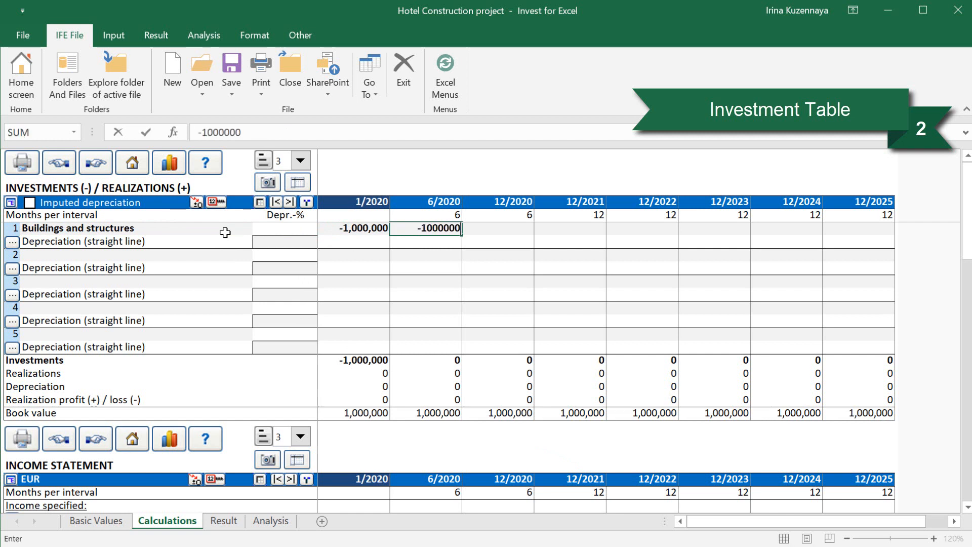
key(Tab)
text(-)
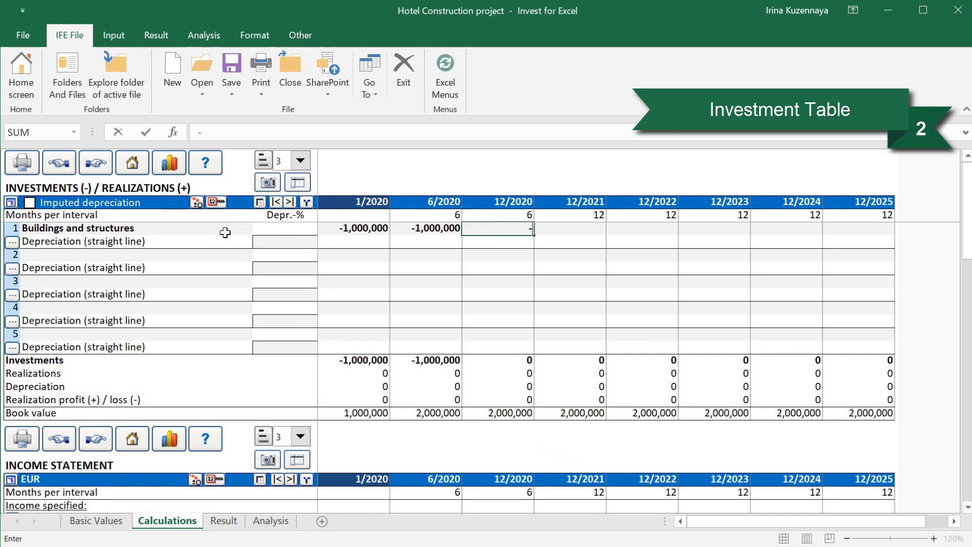
text(500,000)
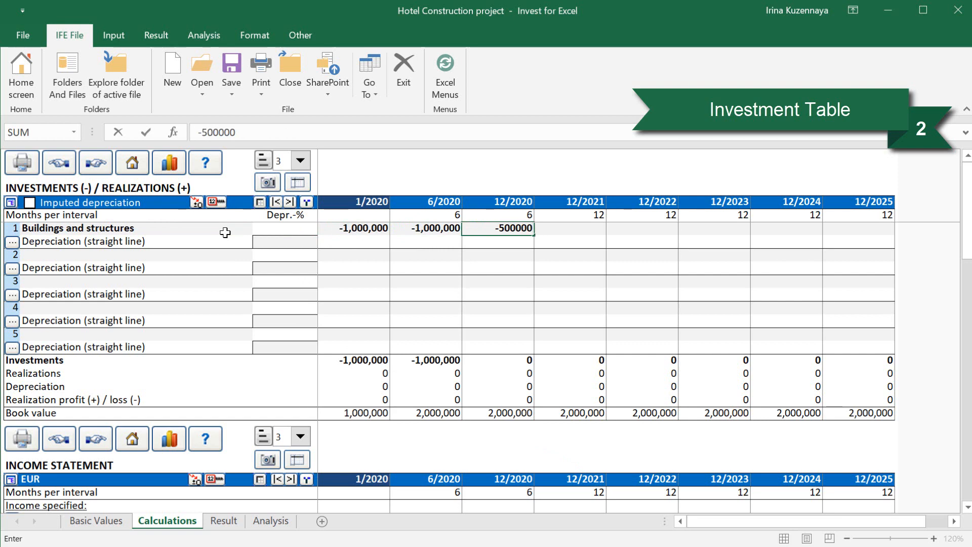
key(Return)
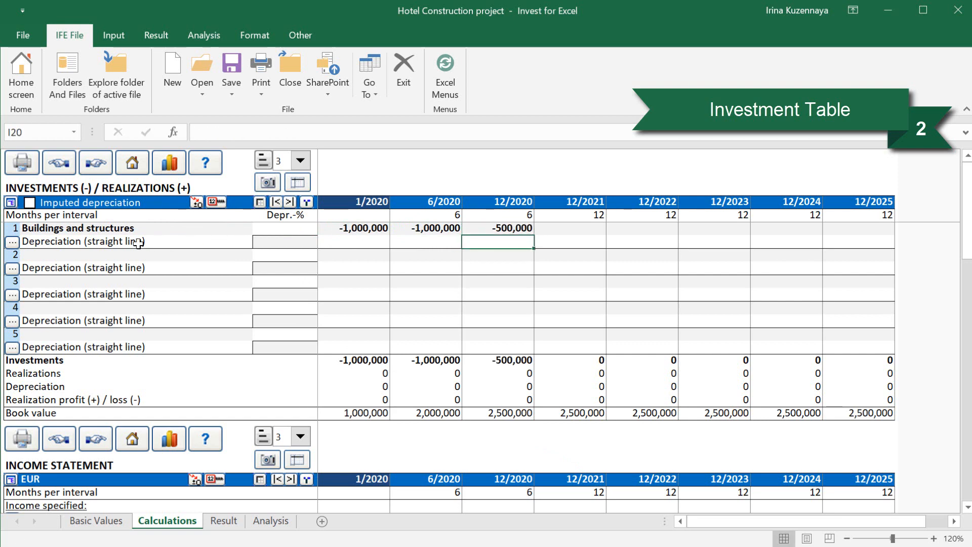
Step: Set the depreciation of Buildings and structures to 10 %, beginning 12/2021, and assign it to the balance sheet item Buildings and structures
click(10, 240)
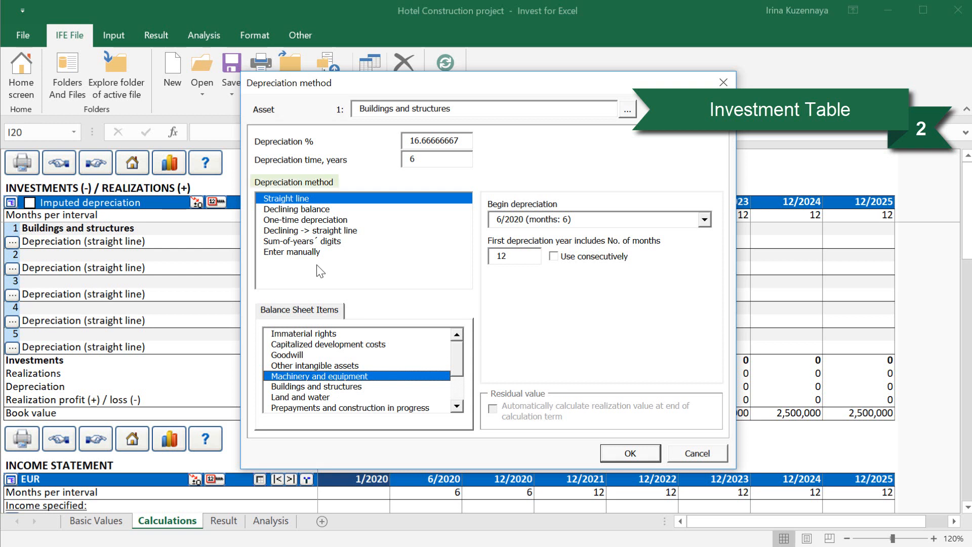
double_click(450, 140)
text(10)
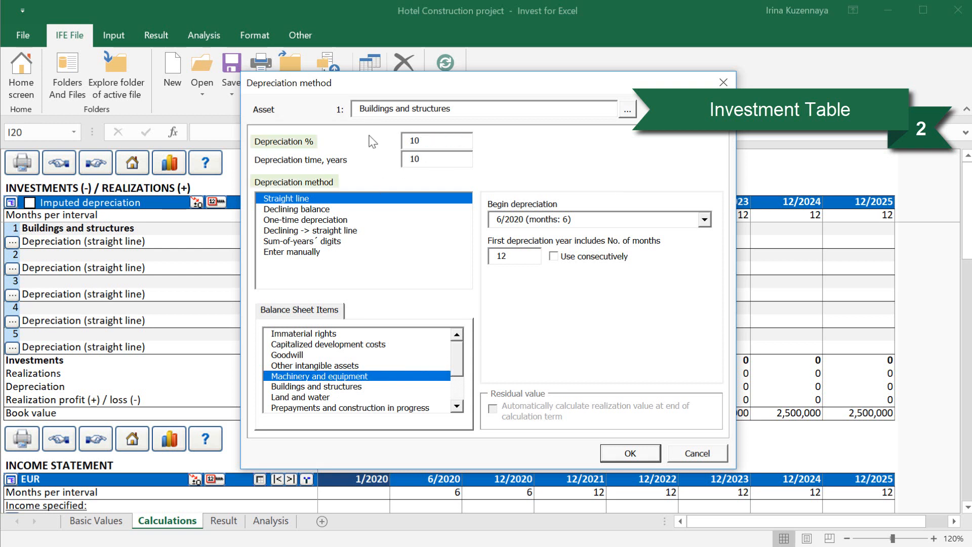
click(704, 219)
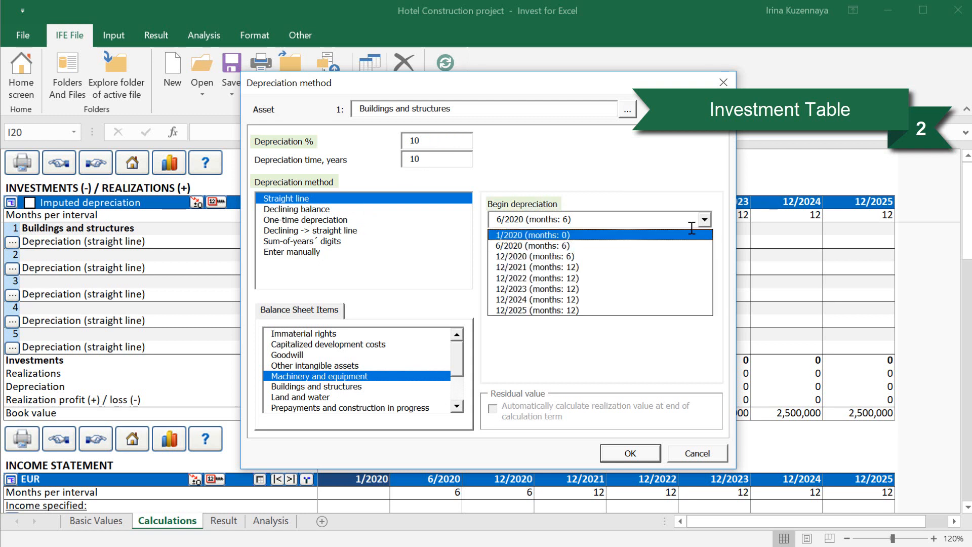
click(587, 267)
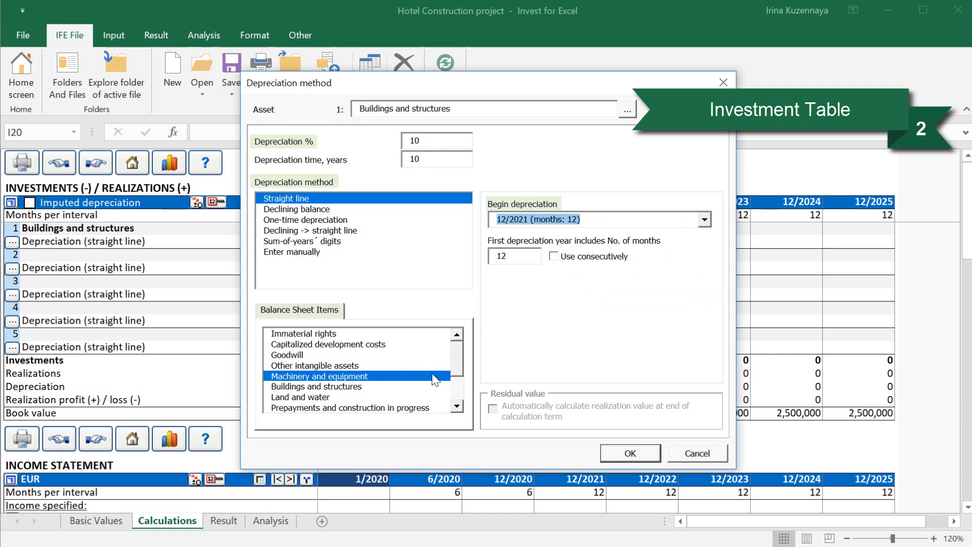
click(369, 388)
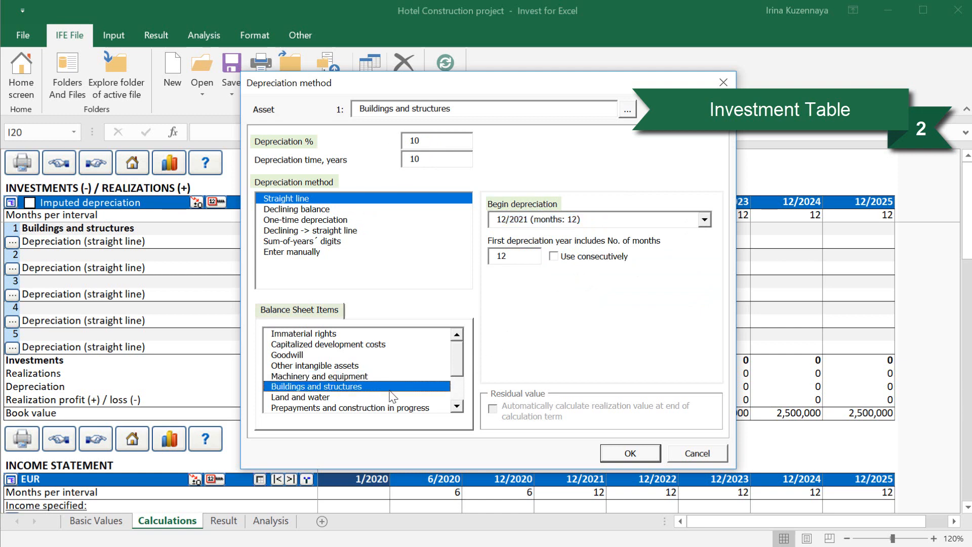
click(609, 457)
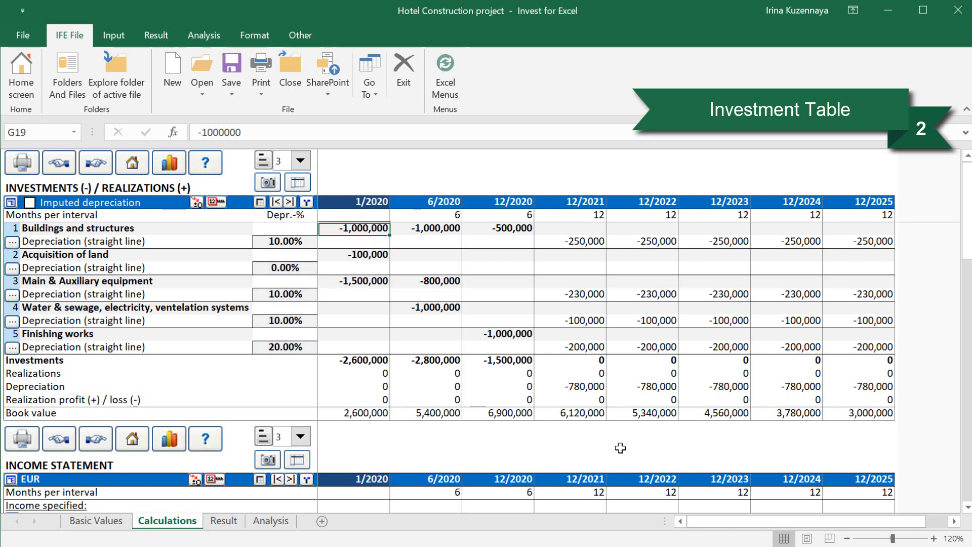
Step: Go to the income statement and name the first specified income row "Revenue (rooms)"
click(101, 165)
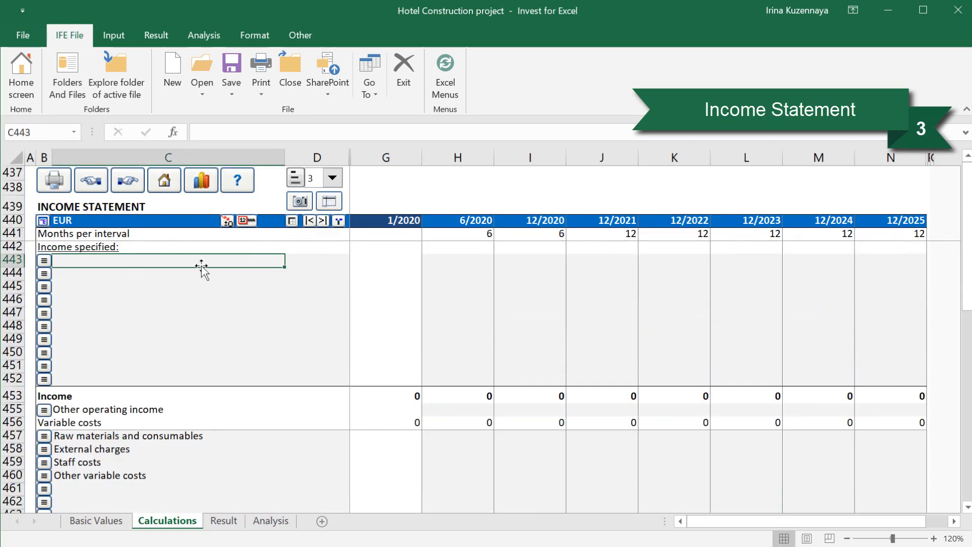
text(Revenu)
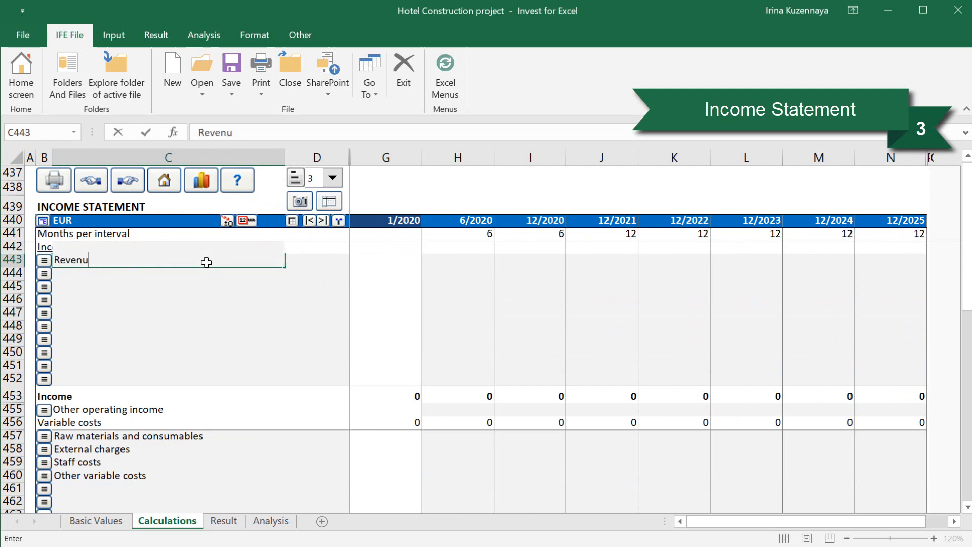
text(e (rooms))
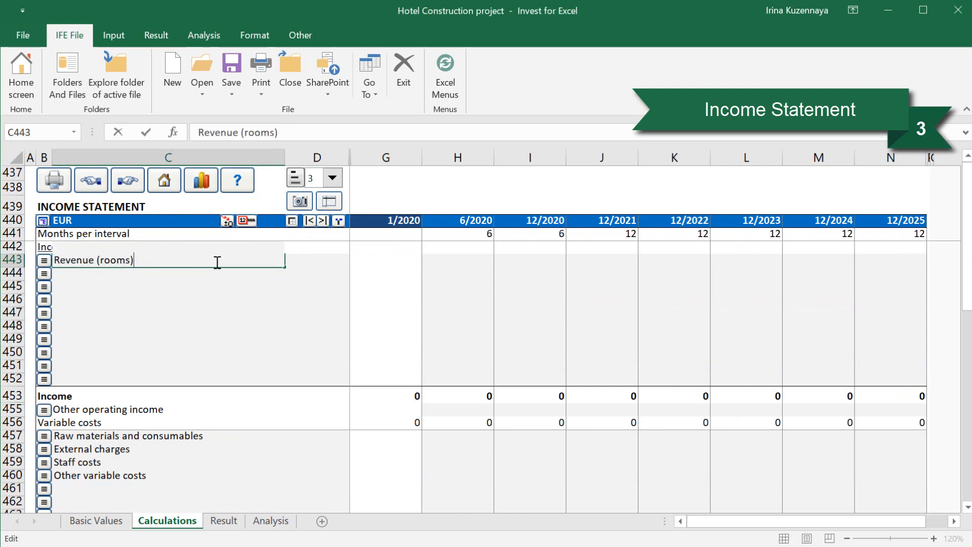
Step: Create 3 indented sub-rows under the Revenue (rooms) row
click(44, 260)
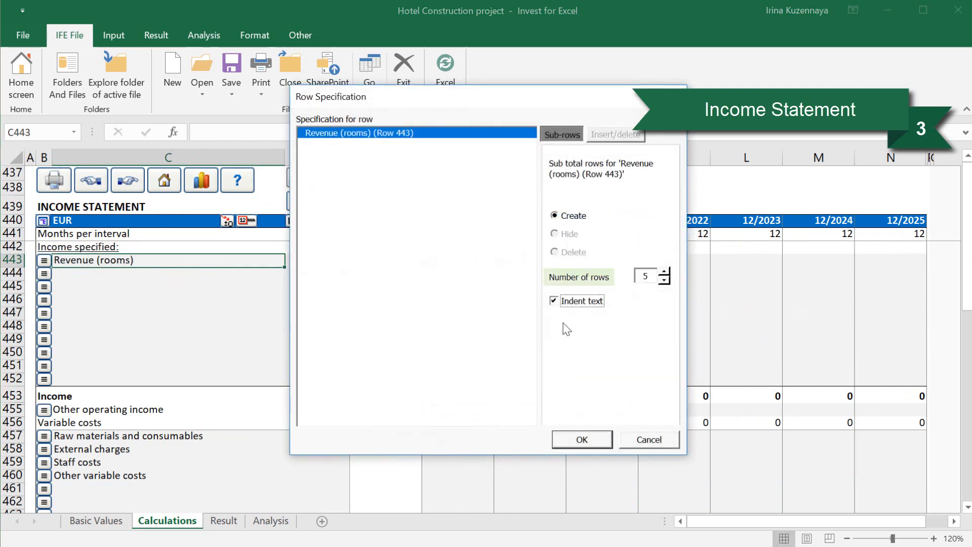
click(665, 280)
click(665, 280)
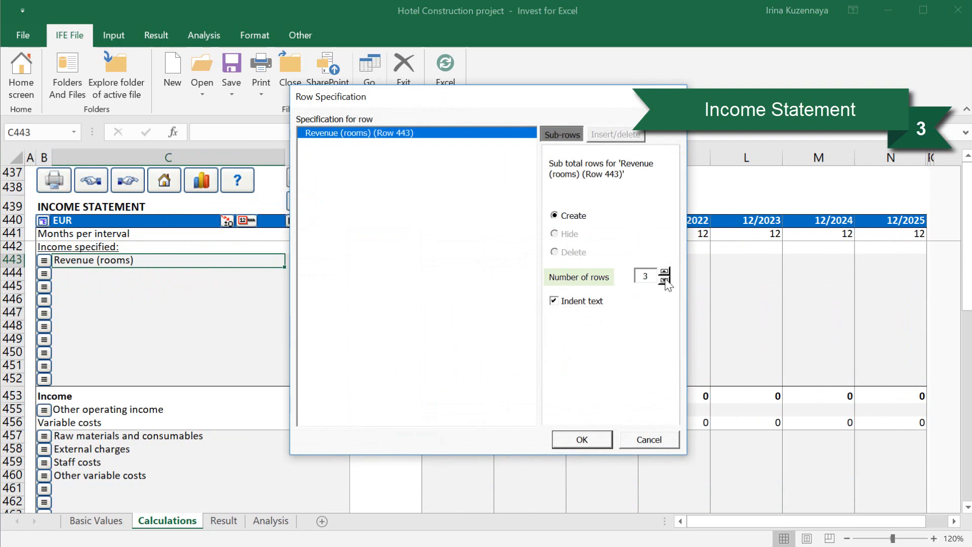
click(583, 440)
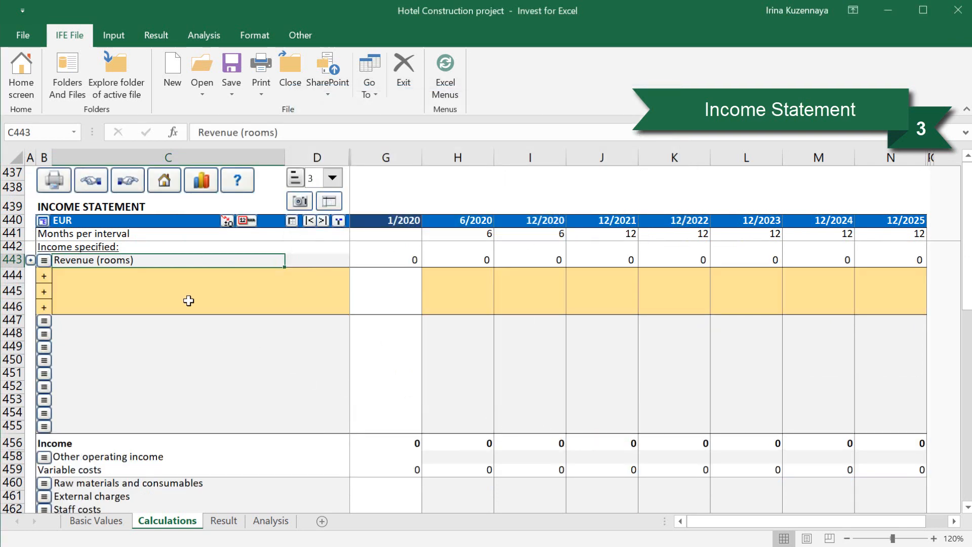
Step: Name the three Revenue (rooms) sub-rows "No. of rooms", "Rate per day (EUR)" and "Occupancy (in days per year)"
click(163, 280)
text(No. of rooms)
key(Return)
text(Rate)
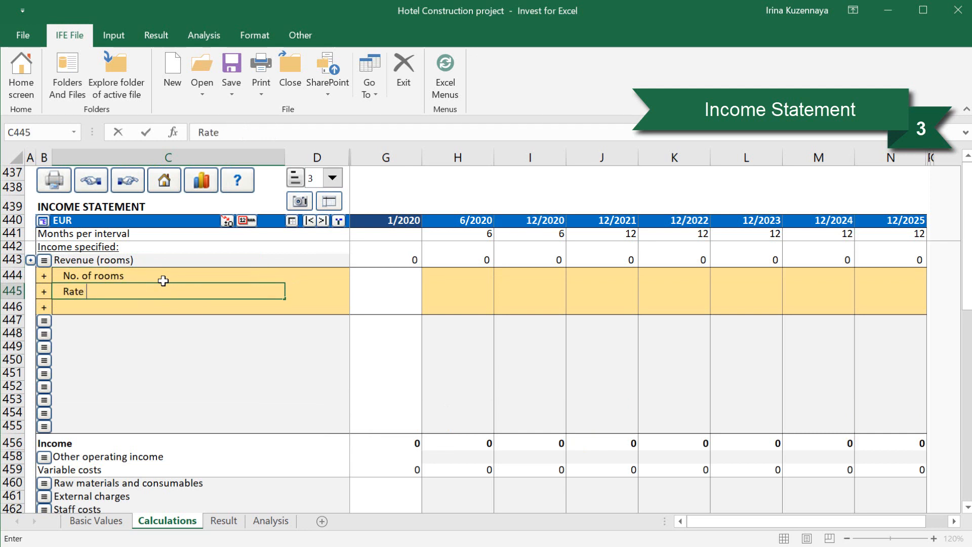
text( per day (EUR))
key(Return)
text(Occupancy)
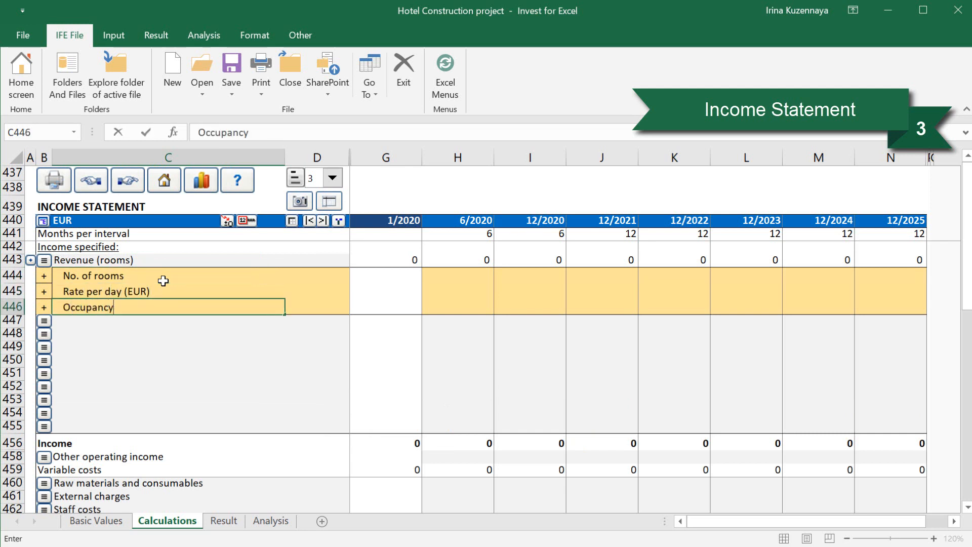
text( (in days per year))
key(Return)
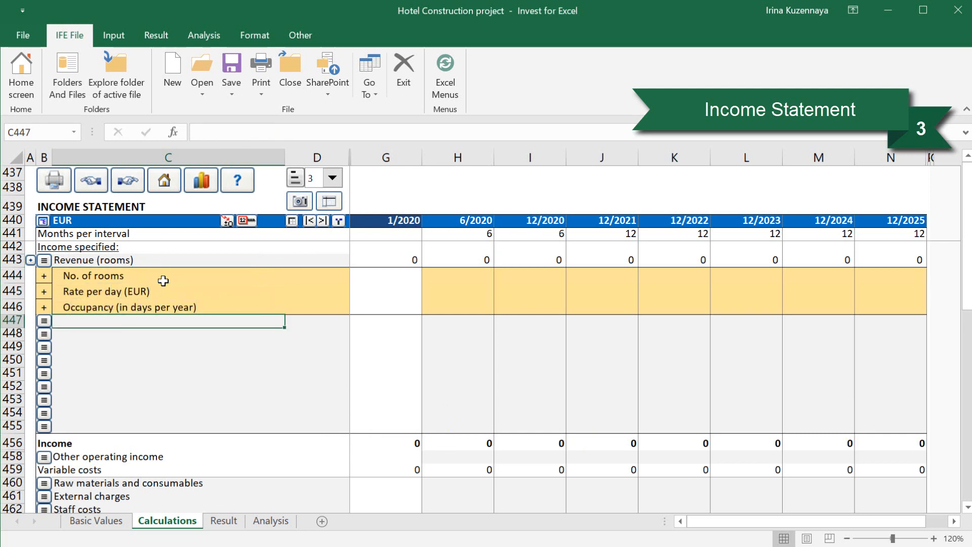
Step: Change the operators of the Rate per day and Occupancy sub-rows to multiplication (*)
click(49, 292)
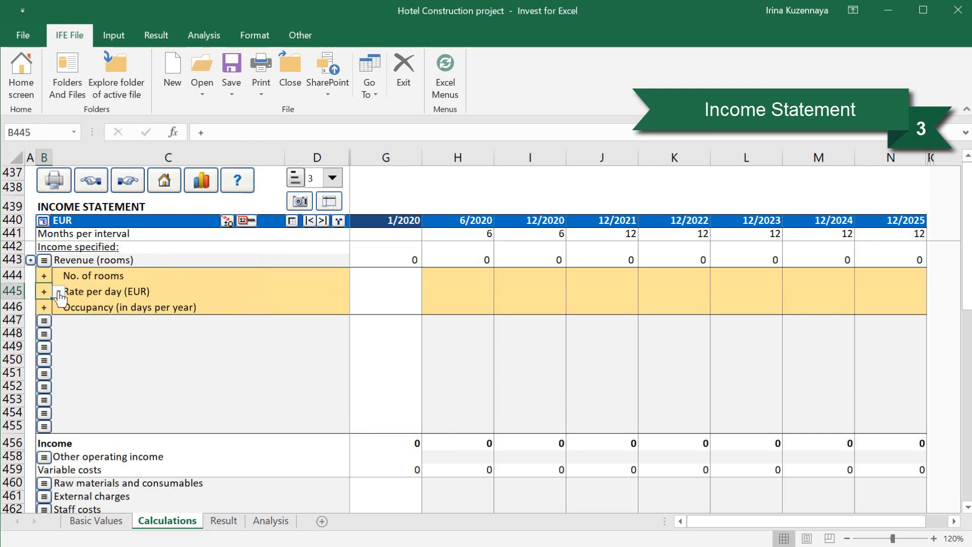
click(59, 291)
click(48, 332)
click(46, 307)
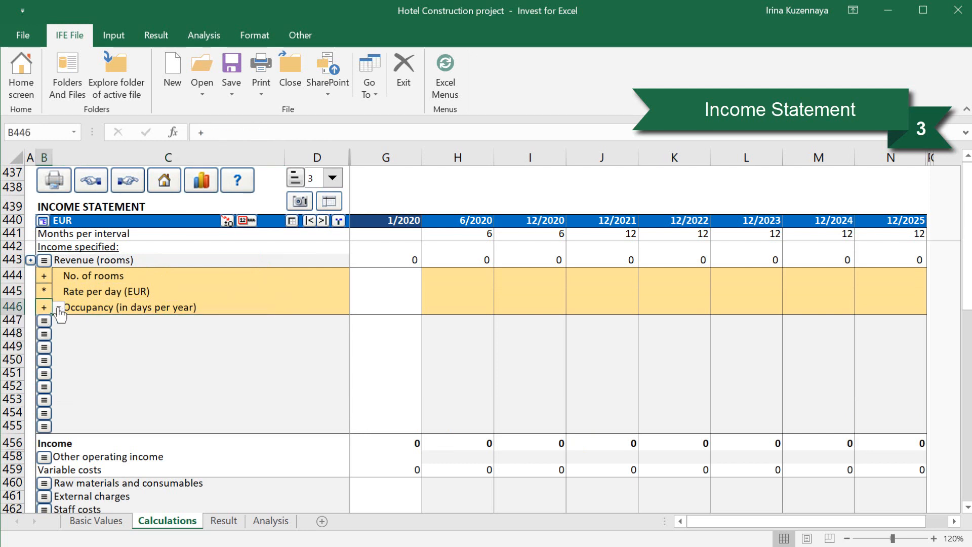
click(58, 307)
click(51, 346)
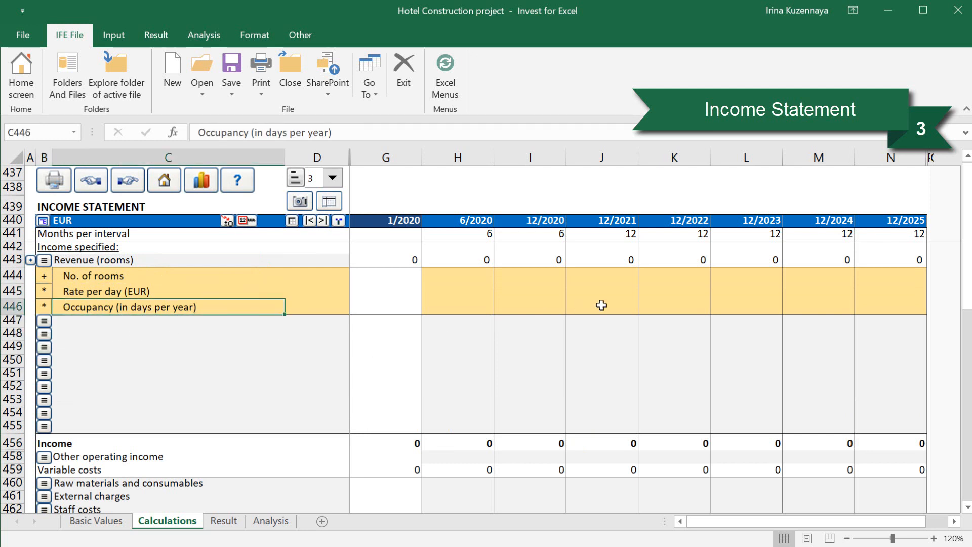
Step: Enter 50 rooms for 12/2021 in the No. of rooms row and distribute the value through 12/2025
click(619, 276)
text(50)
key(Return)
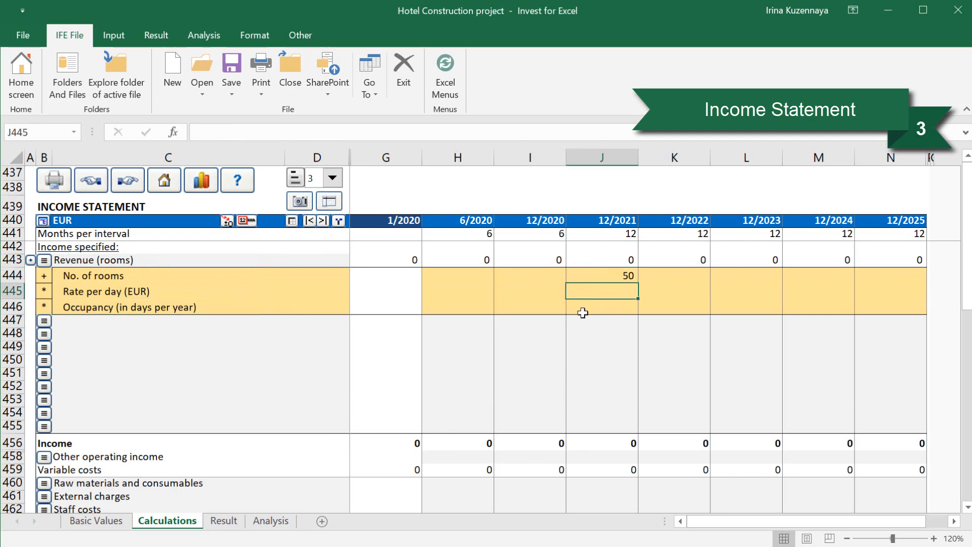
click(593, 277)
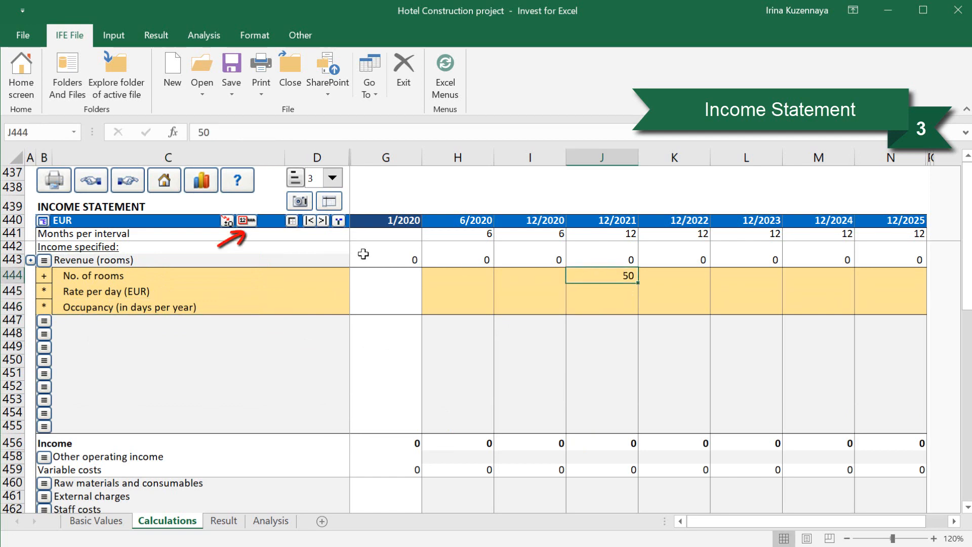
click(247, 221)
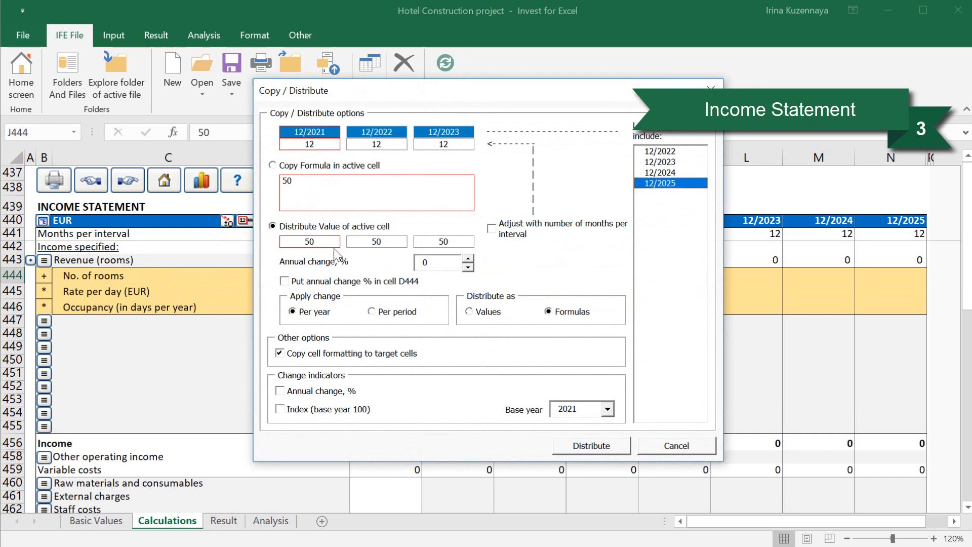
click(593, 447)
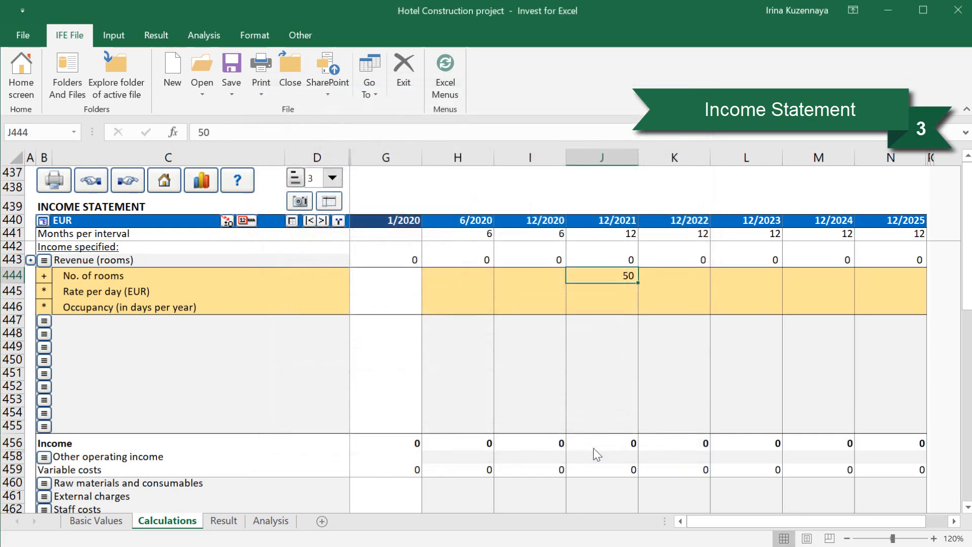
Step: Enter a rate per day of 130 for 12/2021 and distribute it through 12/2025 with a 2 % annual change put in cell D445
click(604, 293)
text(130)
key(Return)
click(247, 222)
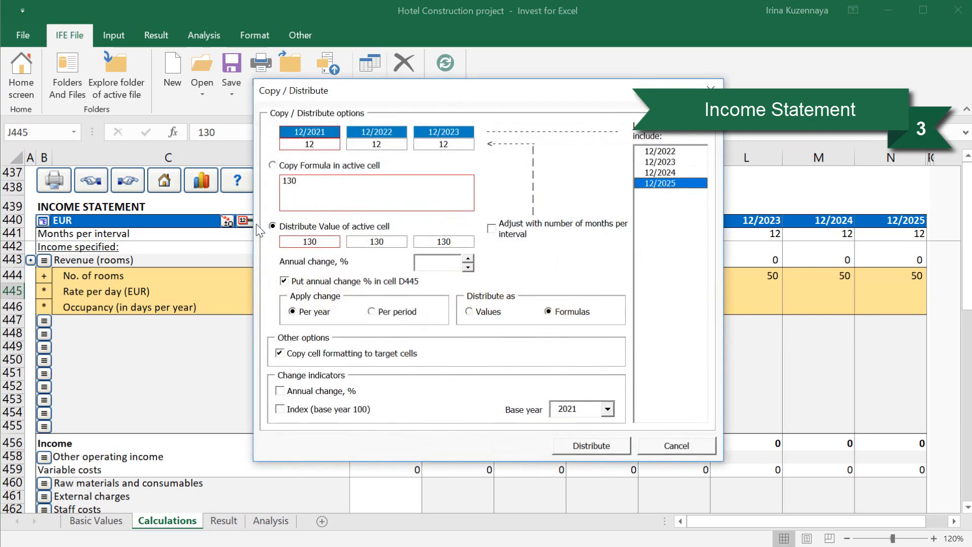
click(468, 259)
click(468, 259)
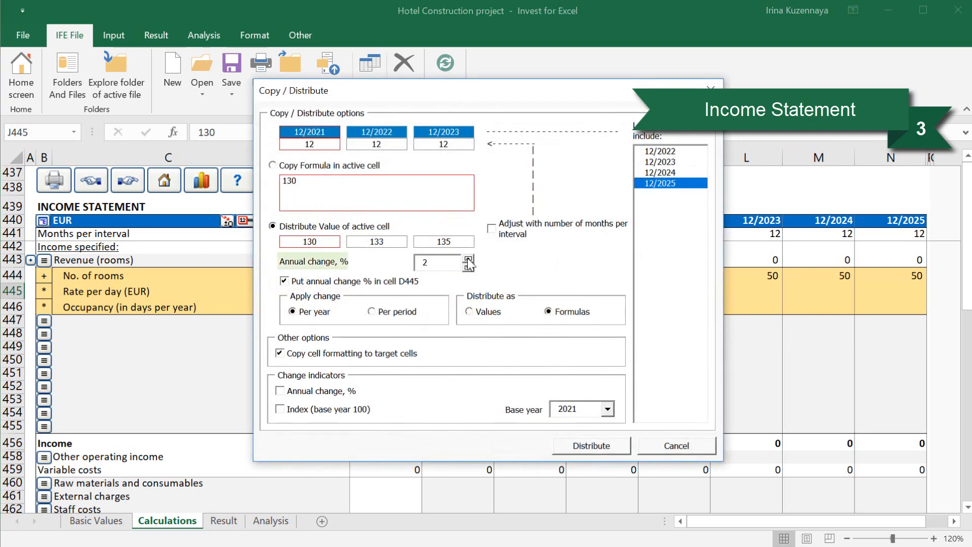
click(578, 448)
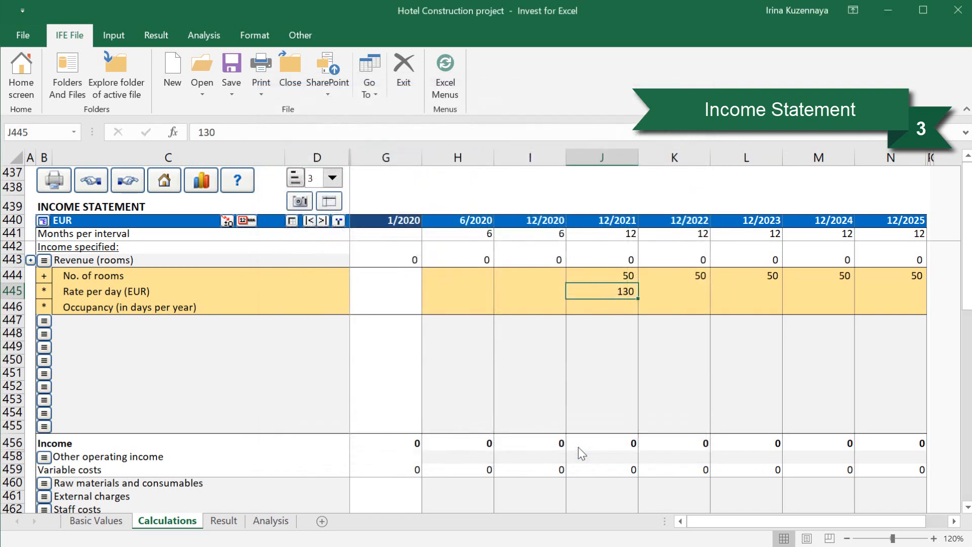
Step: Enter the occupancy days as 180 for 12/2021, 250 for 12/2022 and 300 for 12/2023
click(603, 307)
text(180)
key(Tab)
text(250)
key(Tab)
text(300)
key(ctrl+Return)
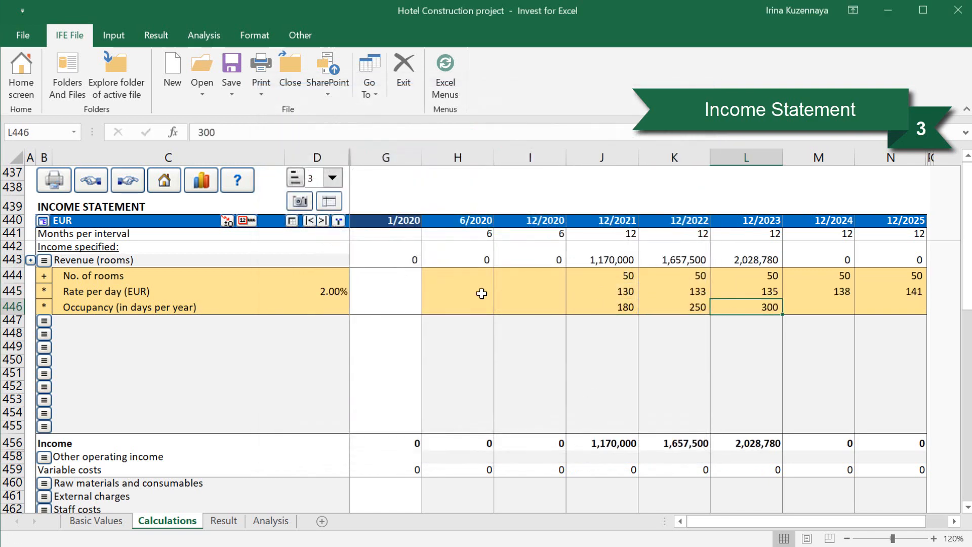
Step: Distribute the 12/2023 occupancy value of 300 days through 12/2025
click(246, 221)
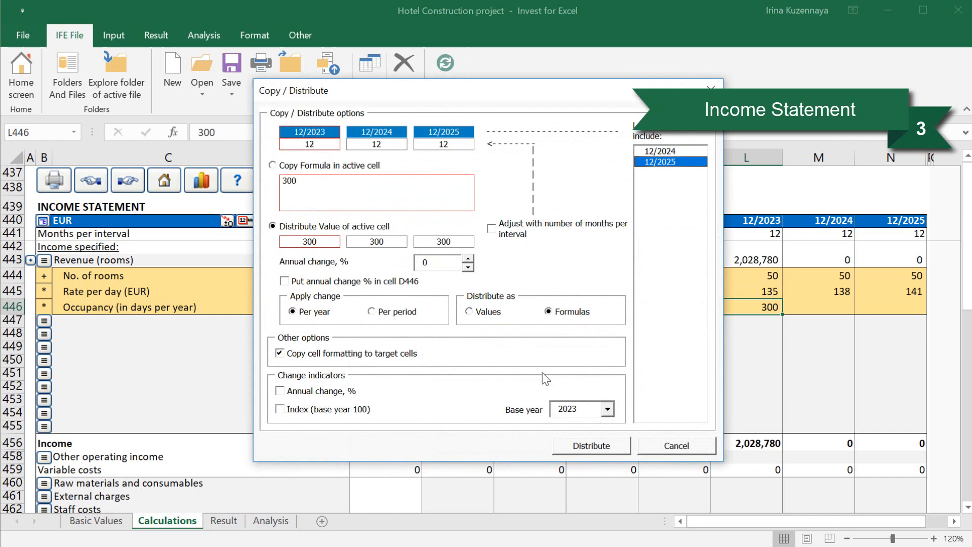
click(590, 445)
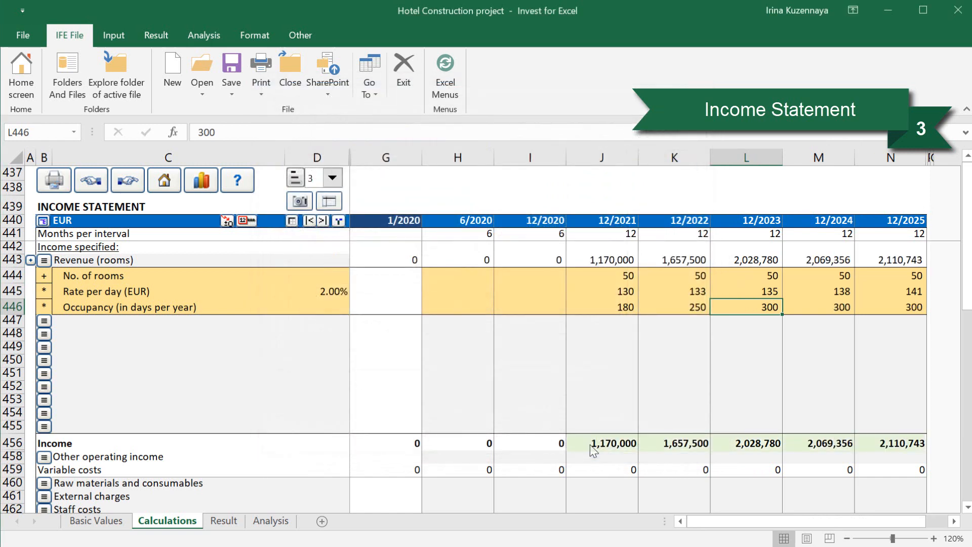
Step: Enter staff costs of -180000 for 12/2021 under Fixed costs in the income statement
scroll(591, 444, down, 5)
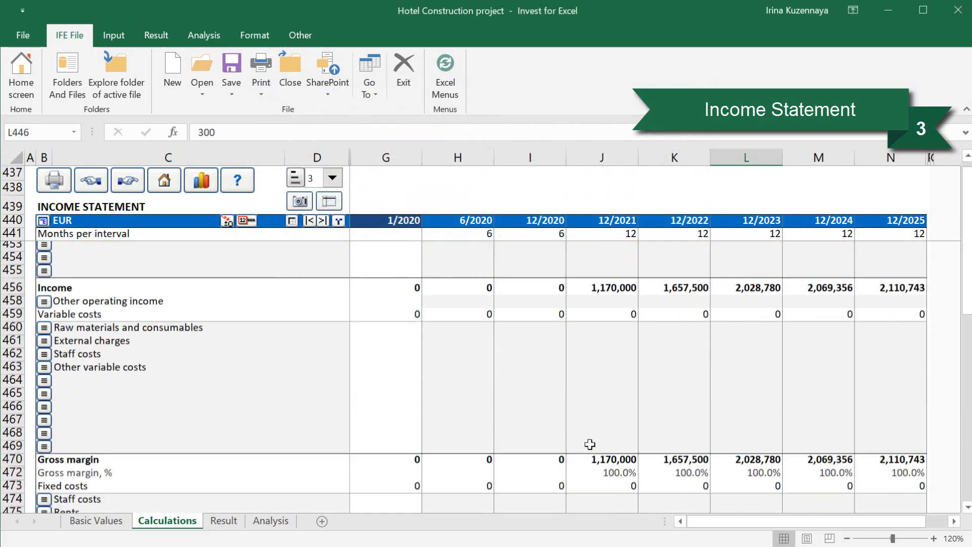
click(168, 446)
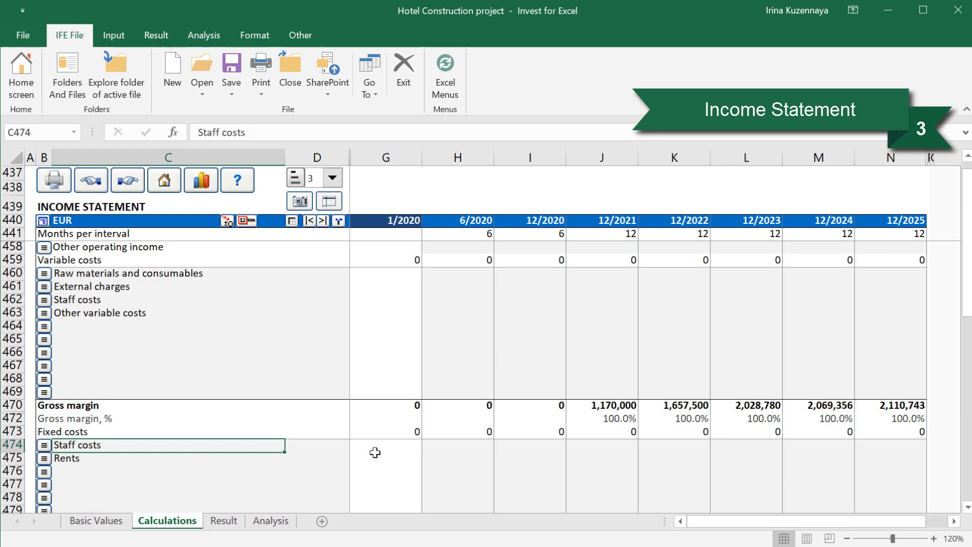
click(623, 447)
text(-180000)
key(Return)
Step: Rename the Rents row under Fixed costs as Other fixed costs and enter -130000 for 12/2021
click(204, 458)
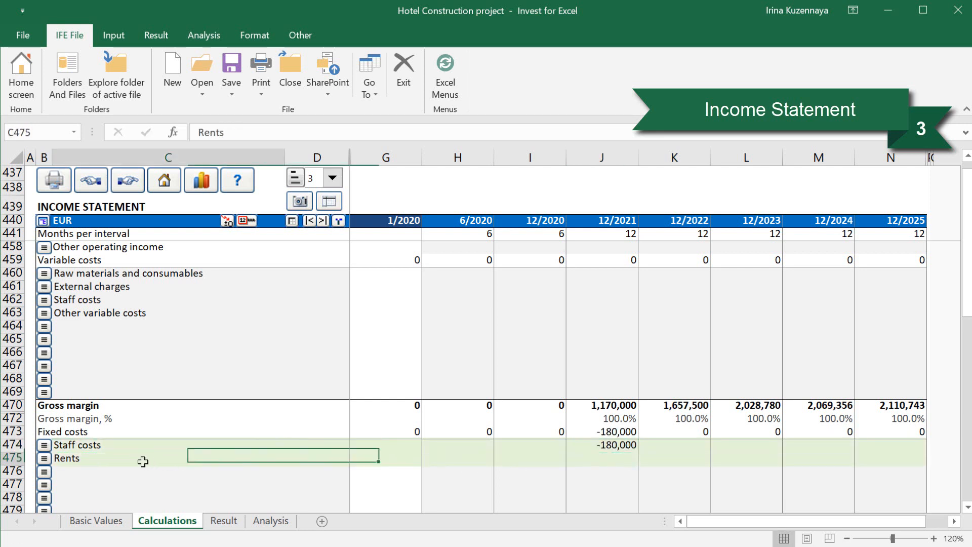
text(Other fixed costs)
key(Tab)
click(600, 459)
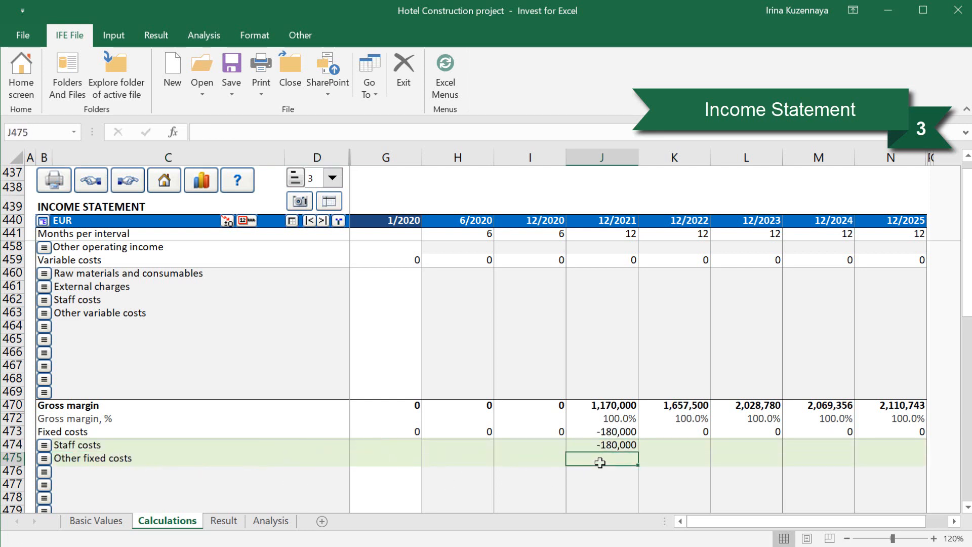
text(-130000)
key(Return)
Step: Distribute the 12/2021 staff costs and other fixed costs through 12/2025 with a 2 % annual change put in column D
drag(634, 444, 614, 458)
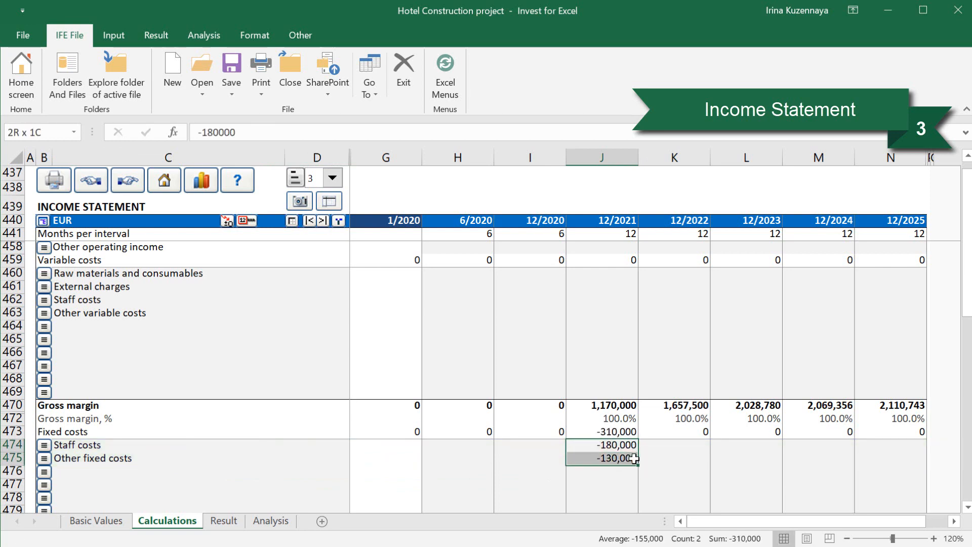
click(249, 224)
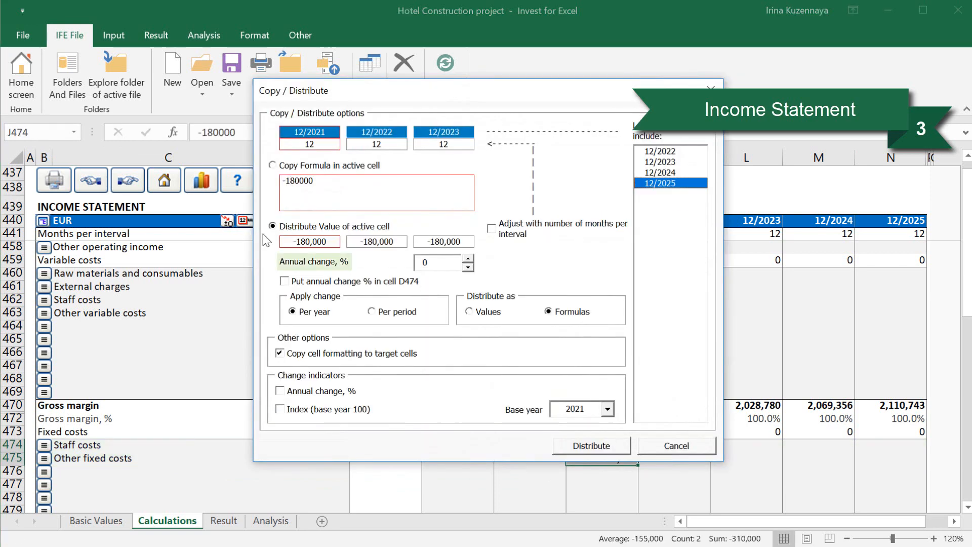
click(469, 259)
click(469, 259)
click(469, 259)
click(469, 258)
click(285, 281)
click(584, 446)
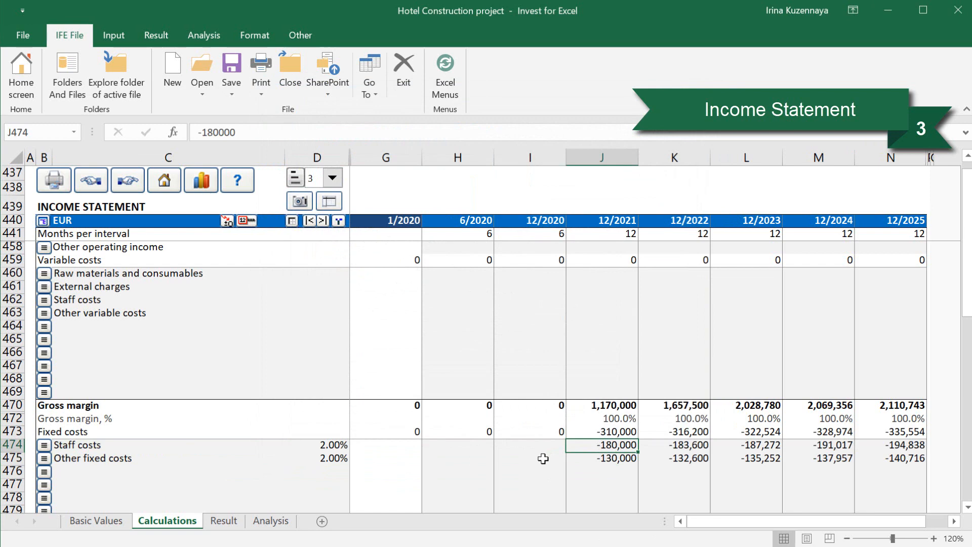
Step: Hide all empty rows of the income statement and look through it down to the net income for the period
click(43, 221)
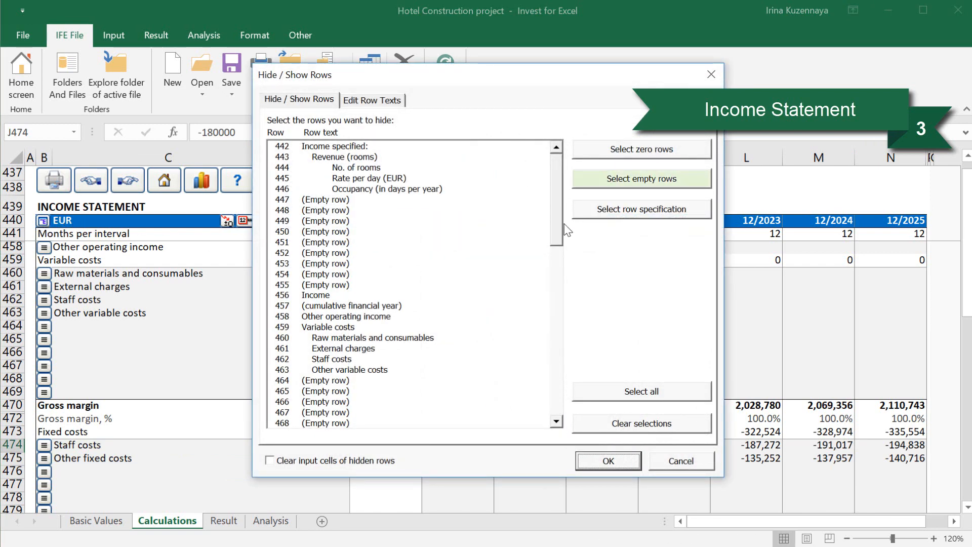
click(667, 179)
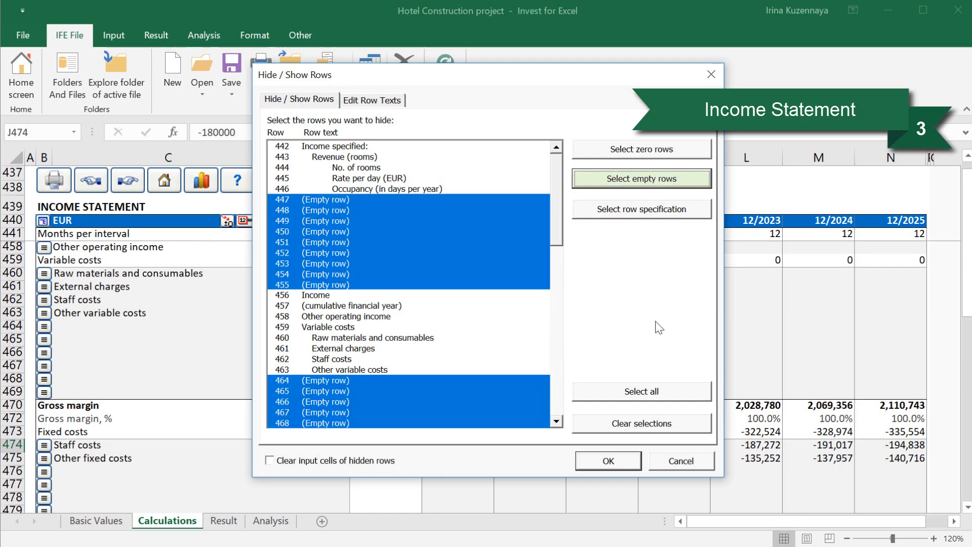
click(610, 462)
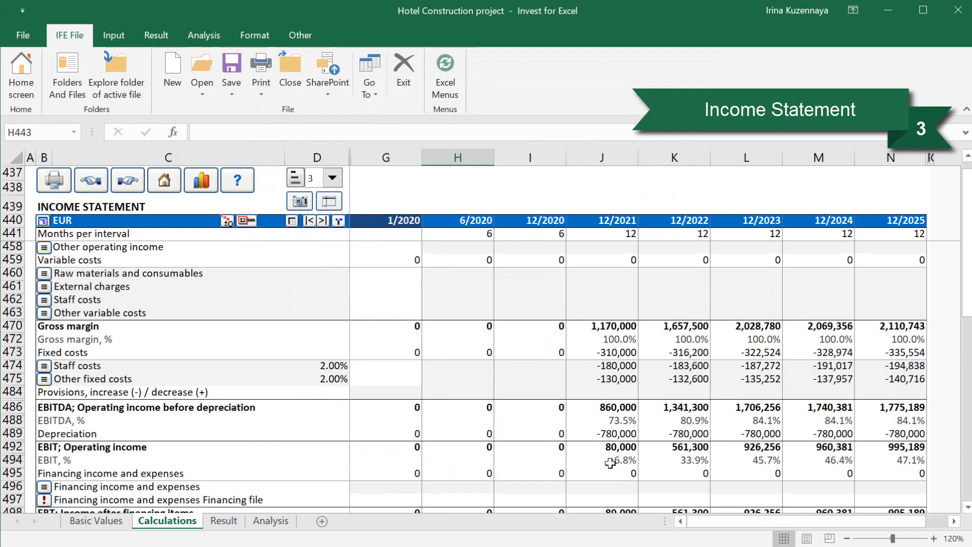
scroll(734, 453, down, 2)
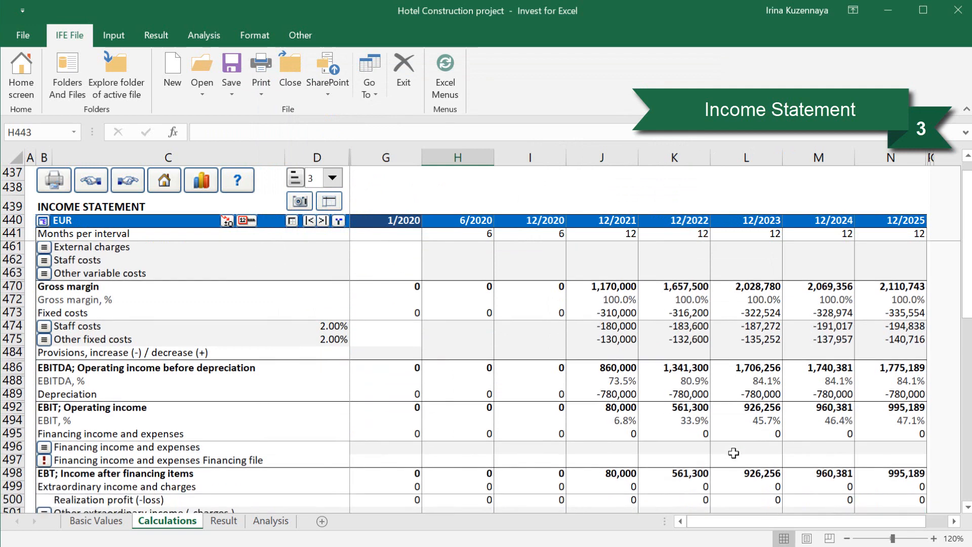
scroll(734, 453, down, 3)
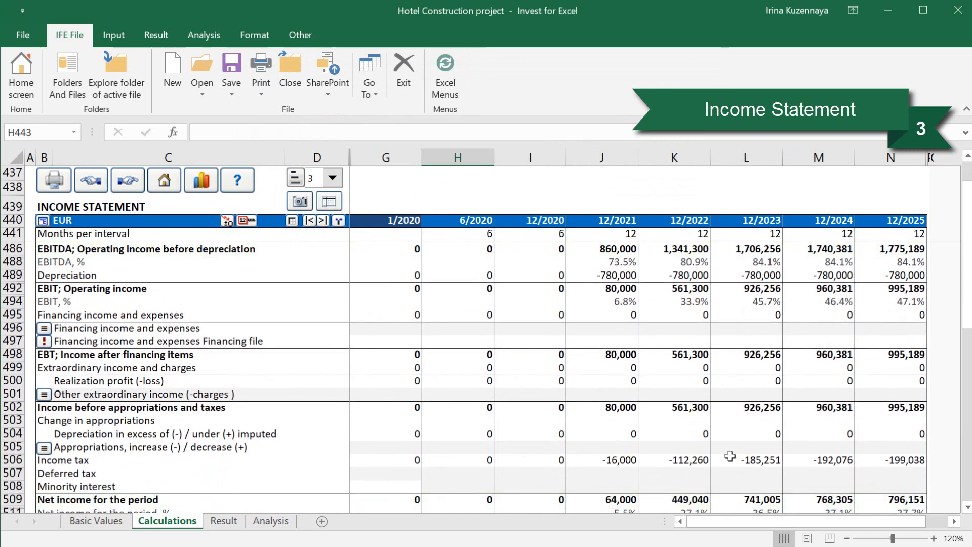
Step: In the working capital section, enter a 7-day average term of payment for short-term assets in 12/2021 and distribute it through 12/2025
click(129, 180)
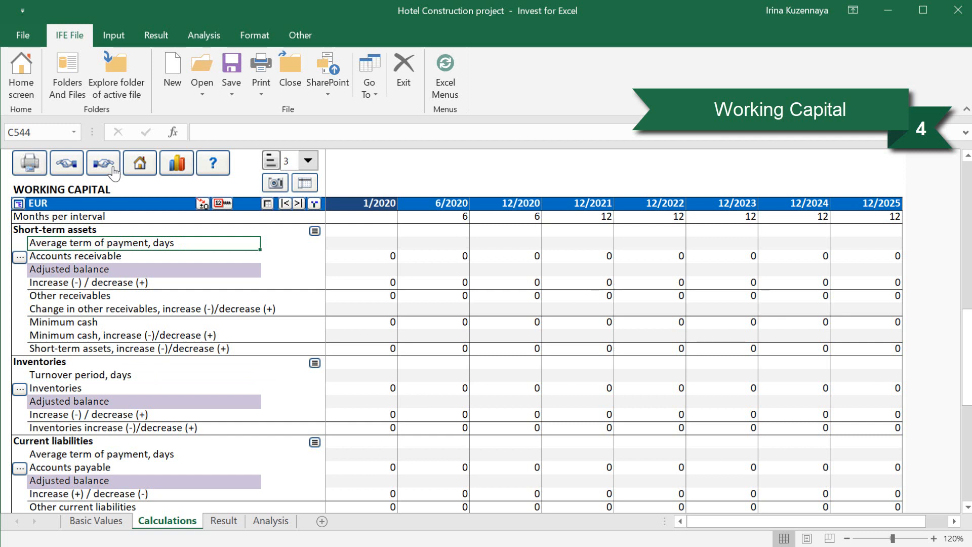
click(581, 243)
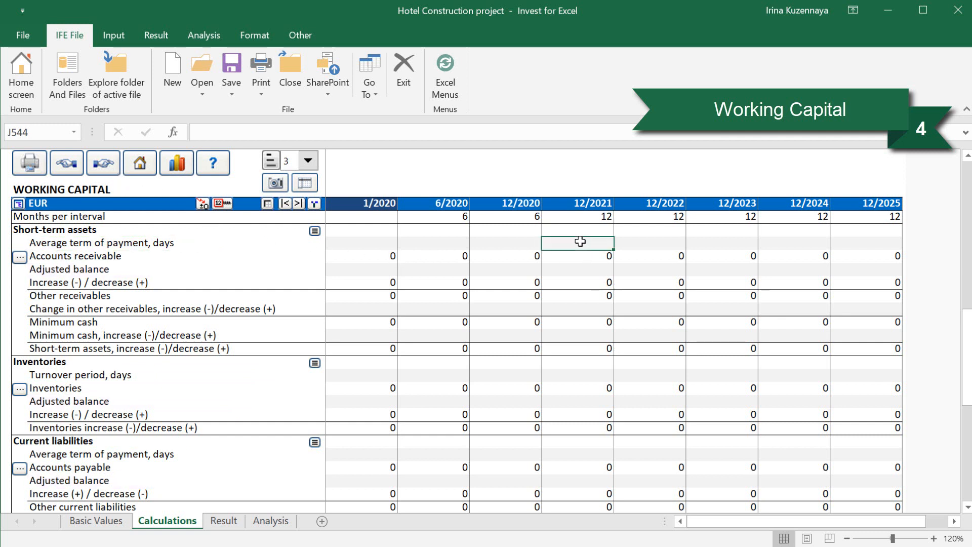
text(7)
key(Return)
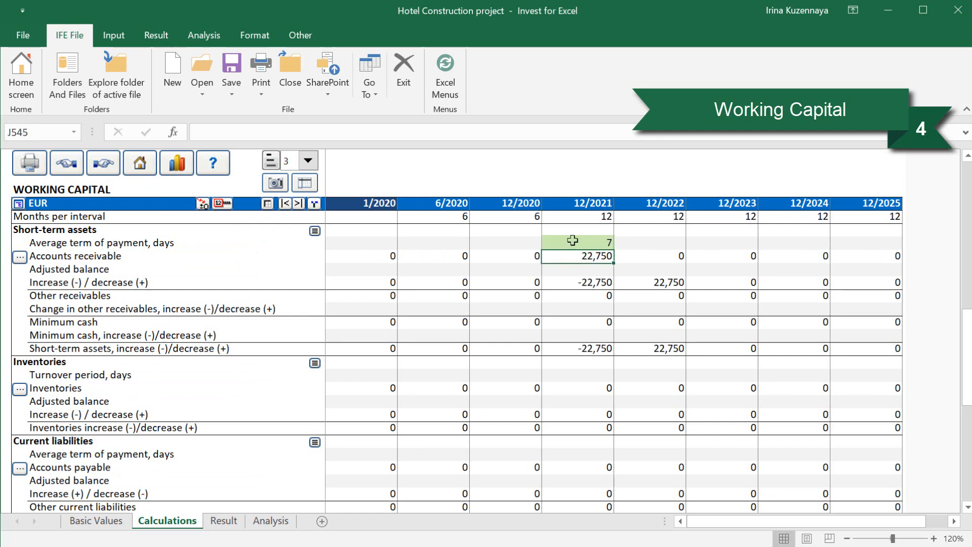
click(577, 242)
click(220, 204)
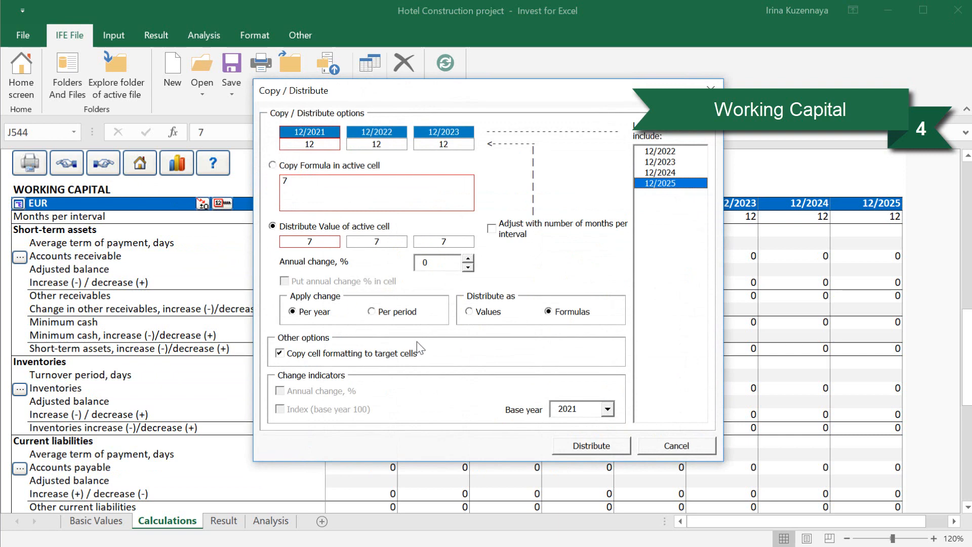
click(561, 445)
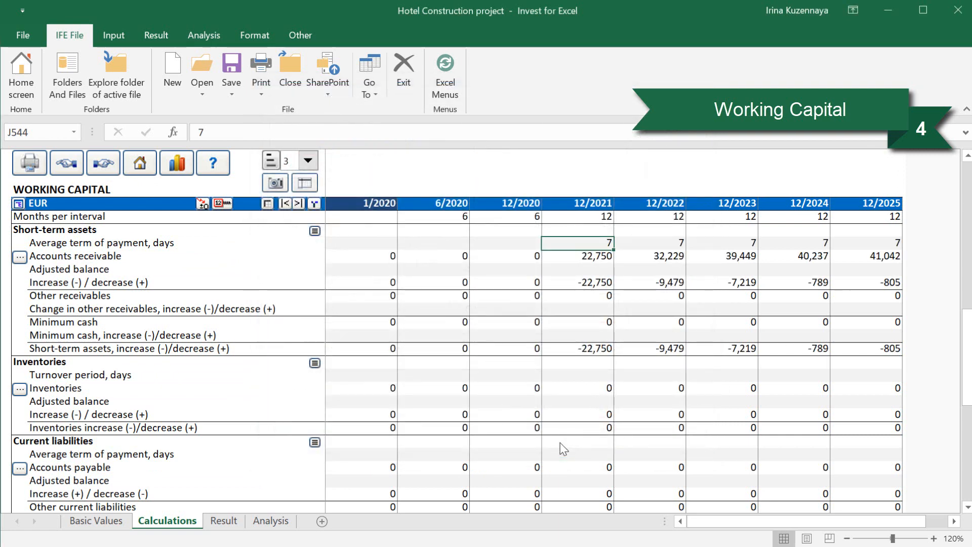
Step: Enter a 30-day average term of payment for current liabilities in 12/2021, distribute it through 12/2025 and check the change in working capital
click(561, 453)
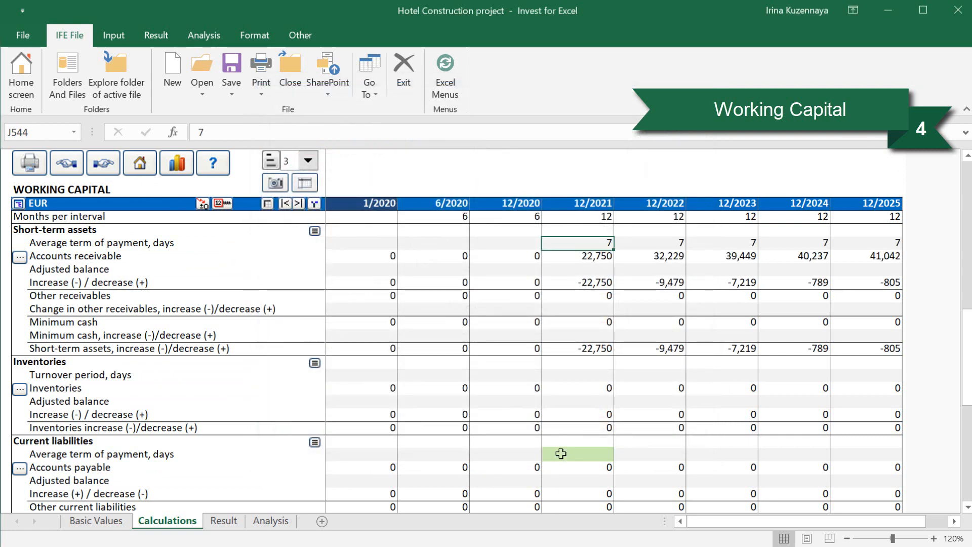
text(30)
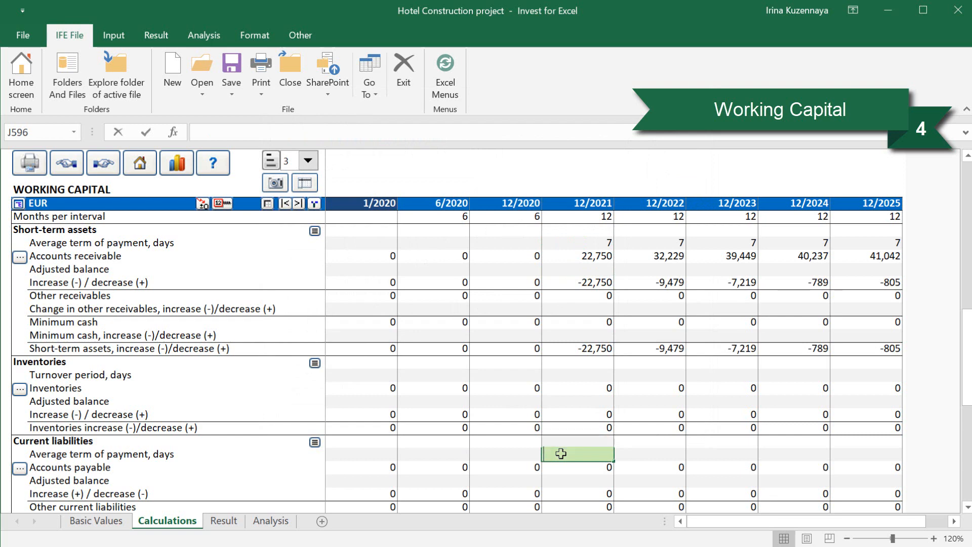
key(Return)
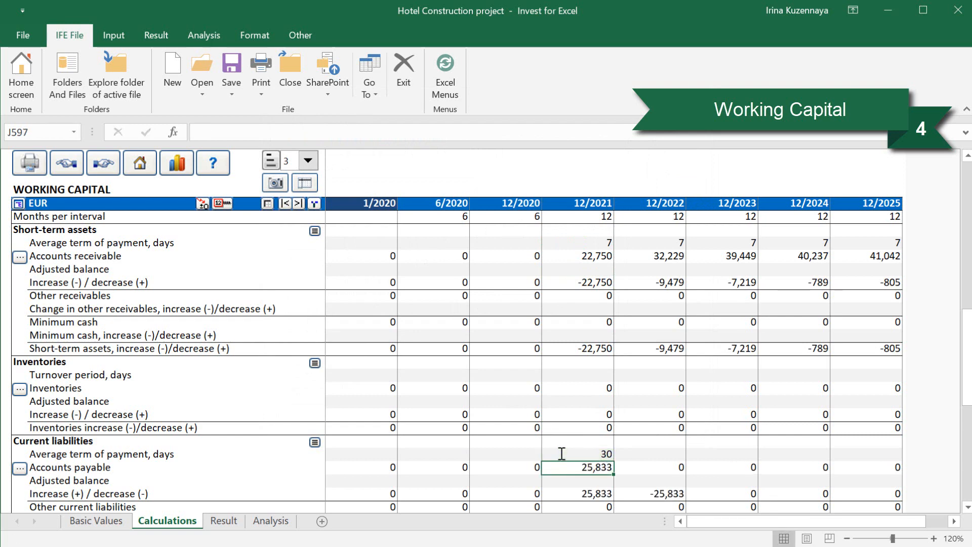
click(561, 453)
click(223, 205)
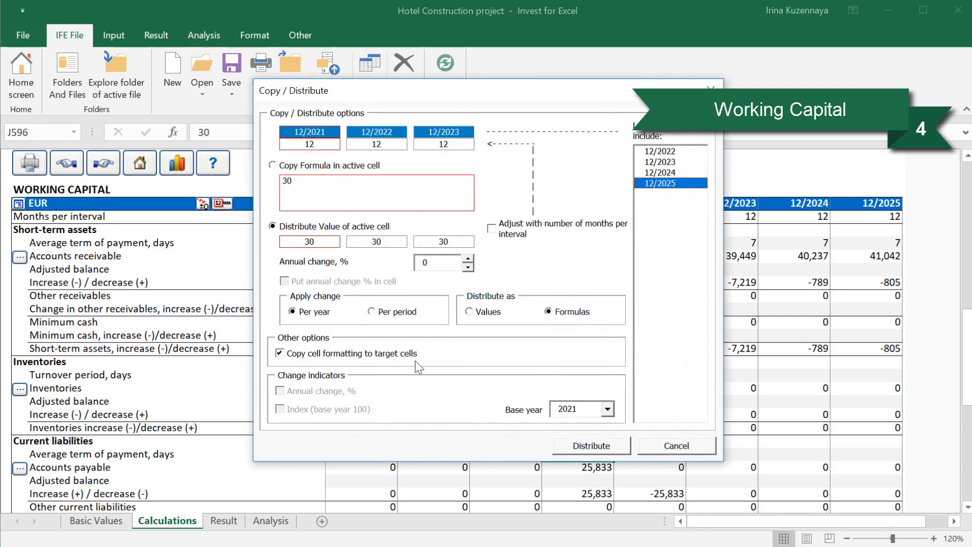
click(566, 447)
scroll(563, 443, down, 3)
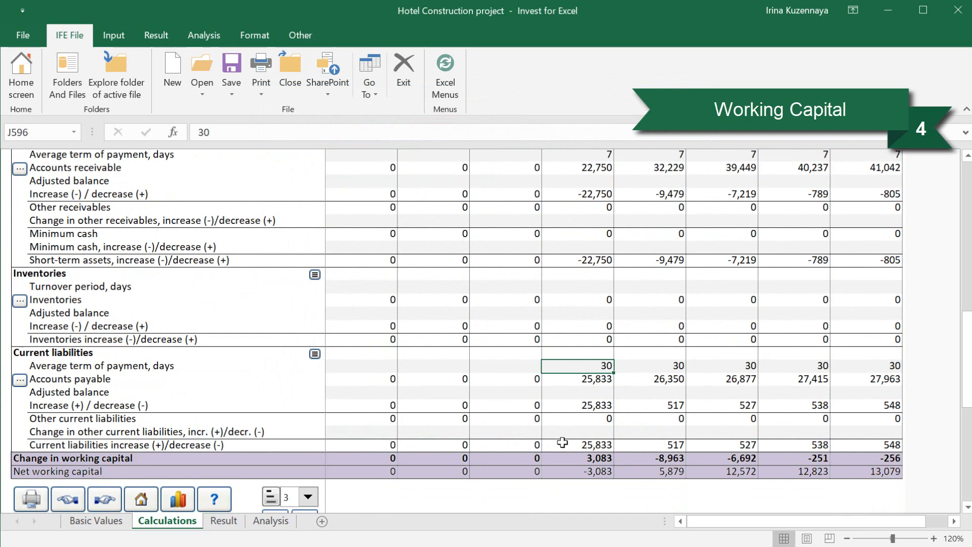
scroll(563, 443, up, 3)
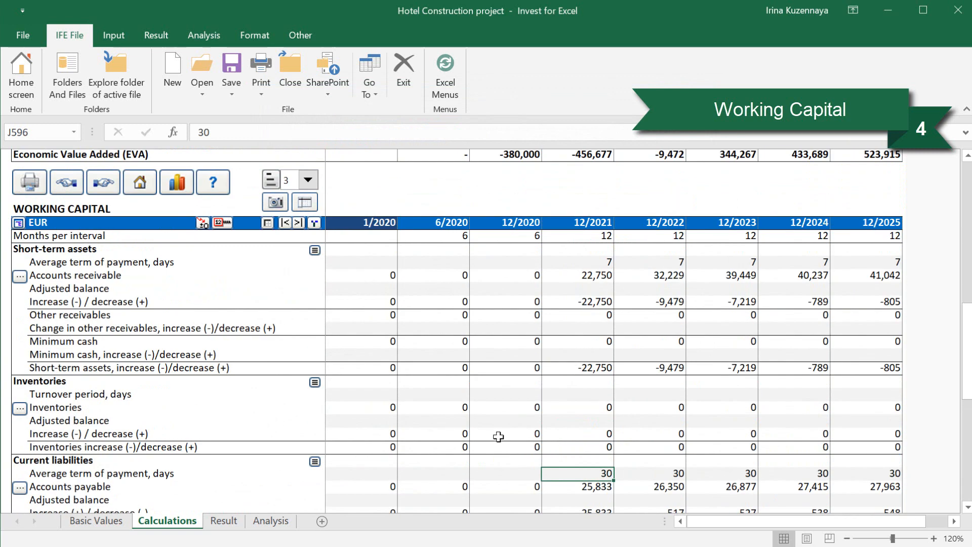
Step: Open the cash flow statement and show it at 100 % down to the cumulative total cash flow
click(103, 189)
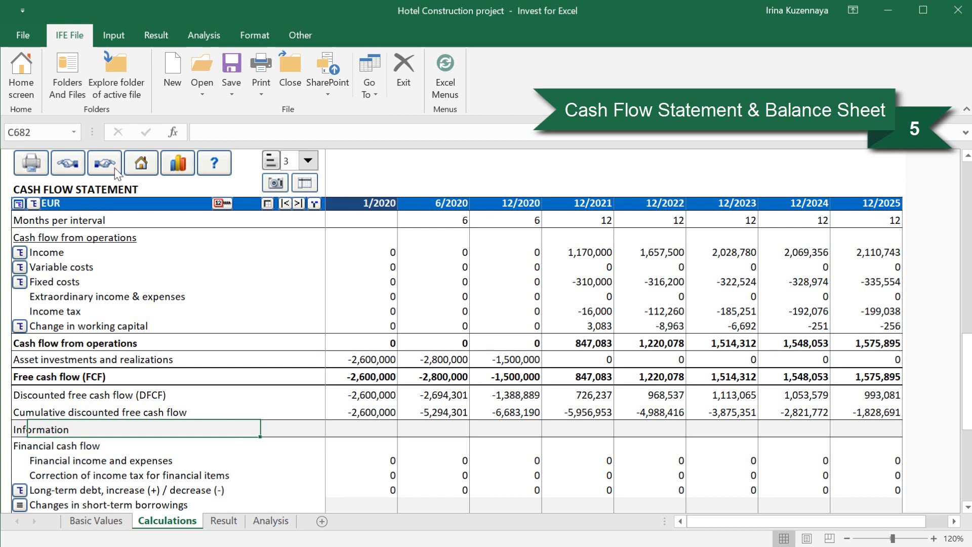
click(847, 539)
click(847, 539)
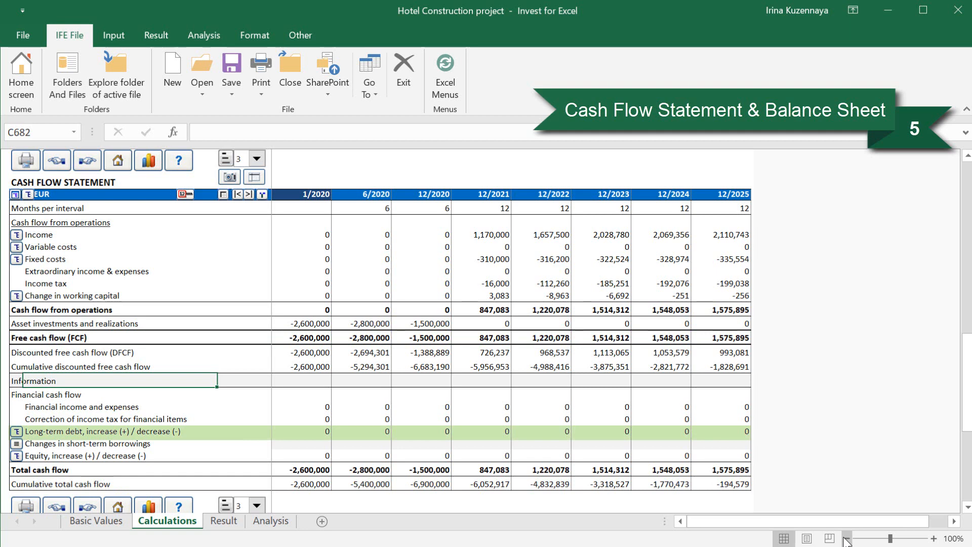
Step: Open the balance sheet and show it whole at 80 %, with assets, shareholders' equity and liabilities
click(90, 162)
click(847, 538)
click(847, 538)
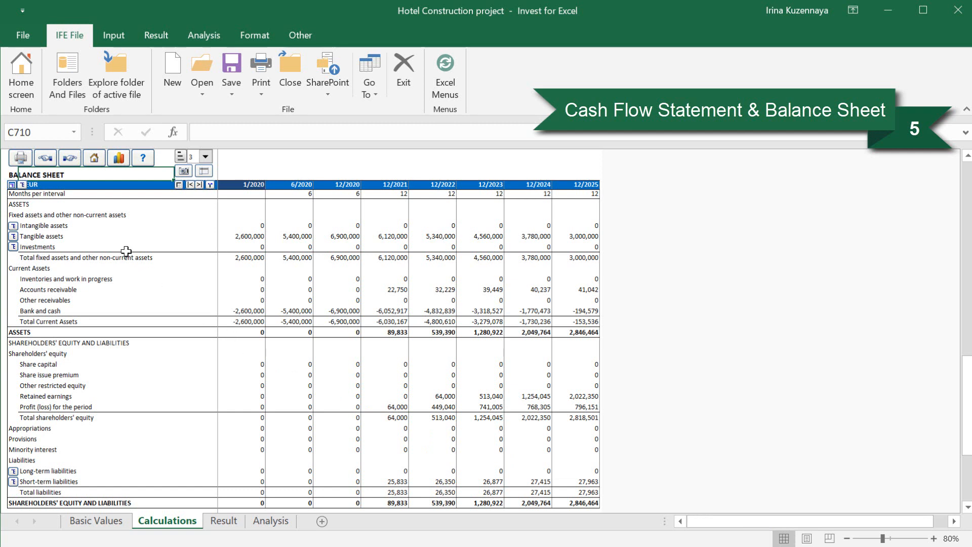
Step: In the profitability analysis, base the residual value on a Perpetual extrapolation period growing by 2 percent annually and collapse its details
click(70, 161)
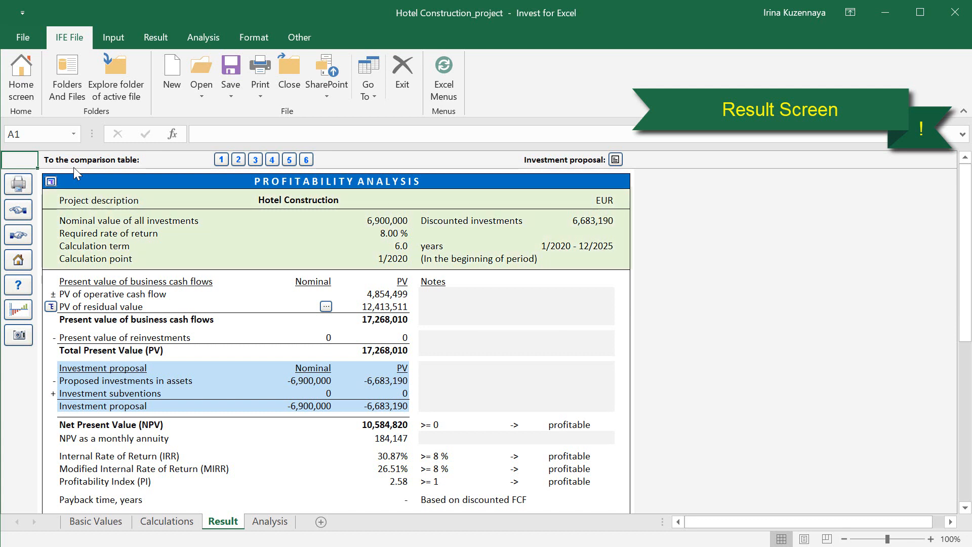
click(50, 308)
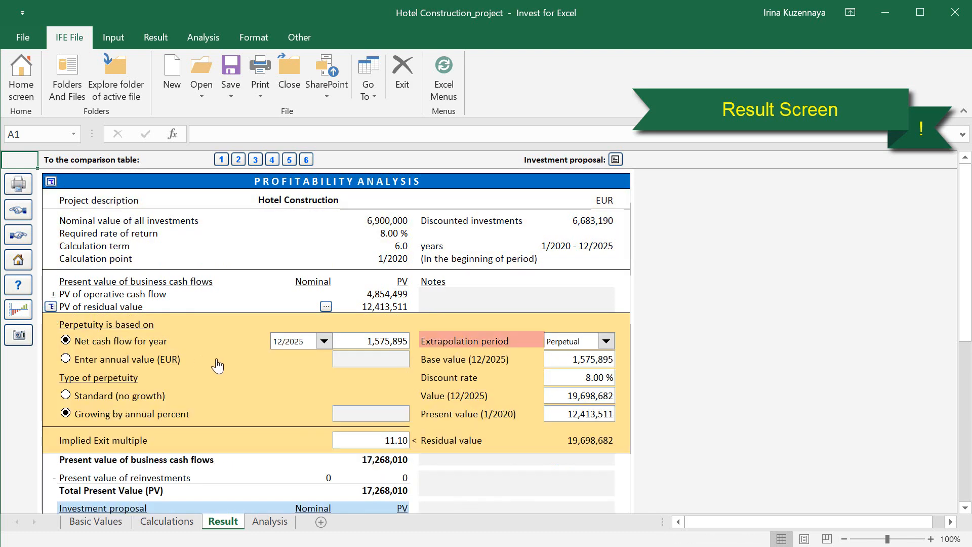
click(606, 341)
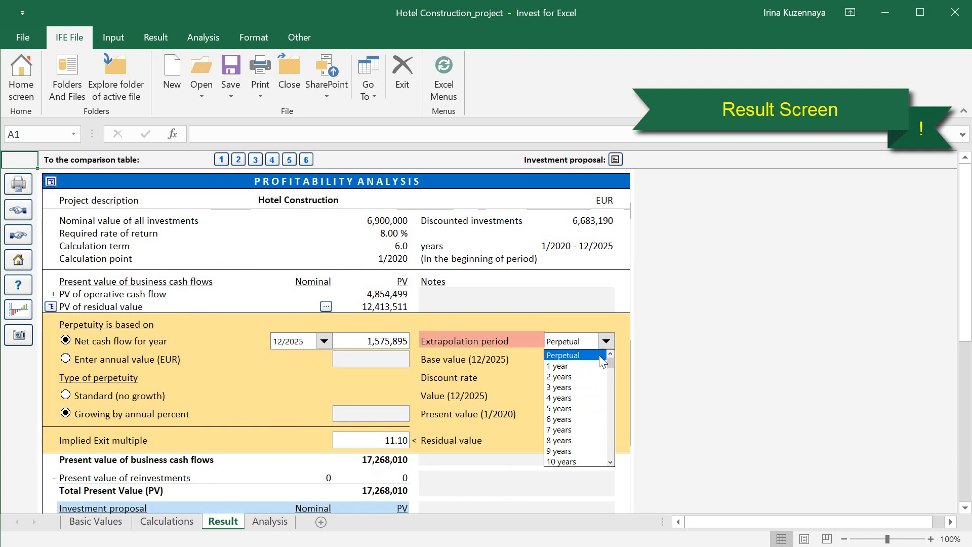
click(601, 361)
click(367, 419)
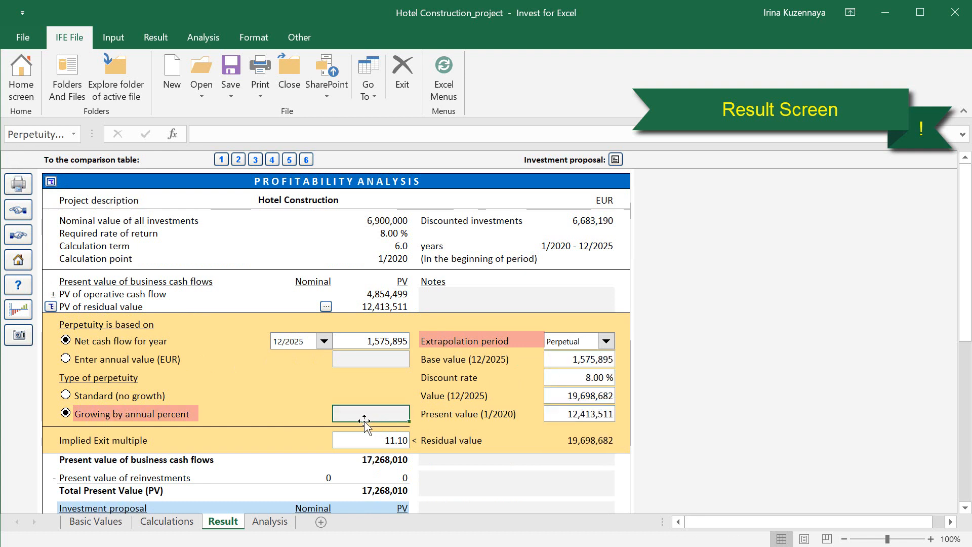
text(2)
key(Return)
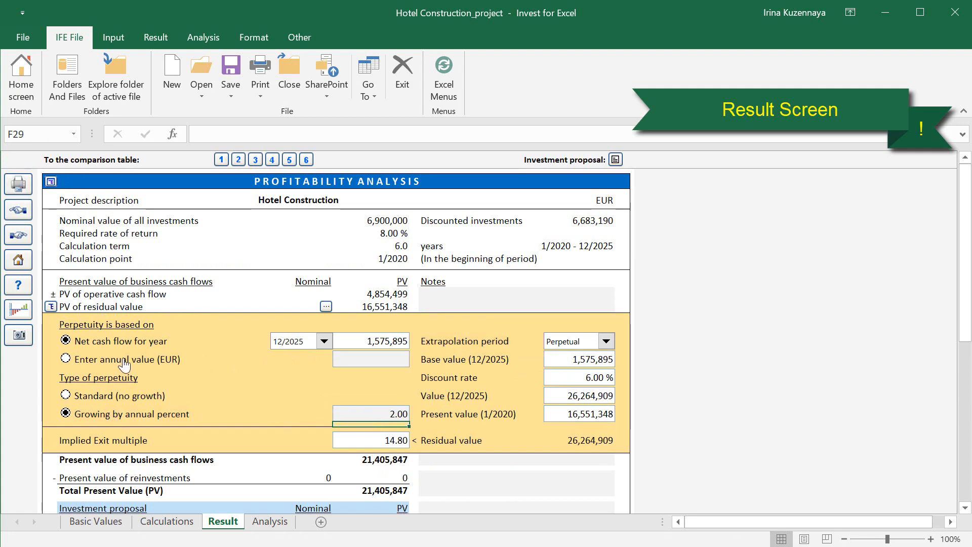
click(50, 307)
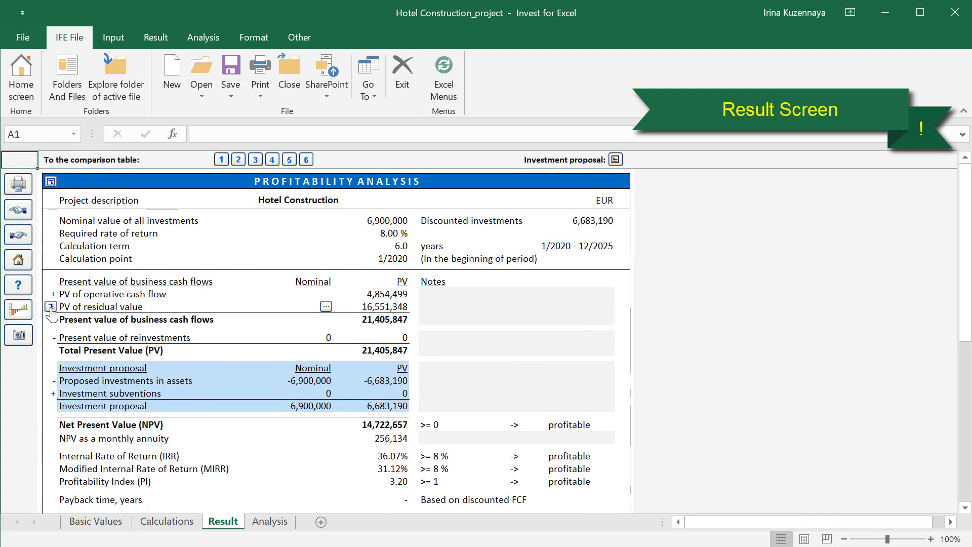
scroll(52, 313, down, 3)
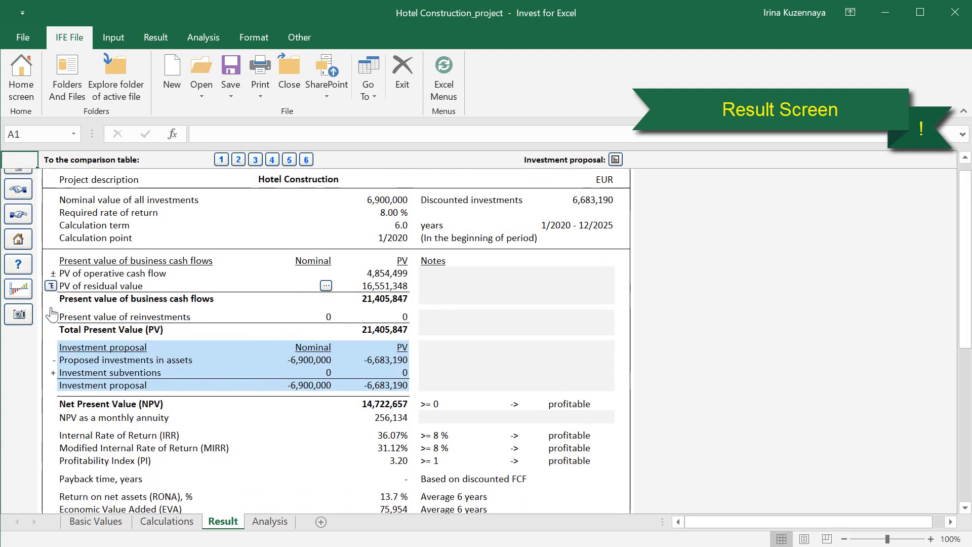
Step: Run a break-even analysis on the 12/2021 rate per day in the income statement and check its effect on the profitability analysis
scroll(51, 313, down, 1)
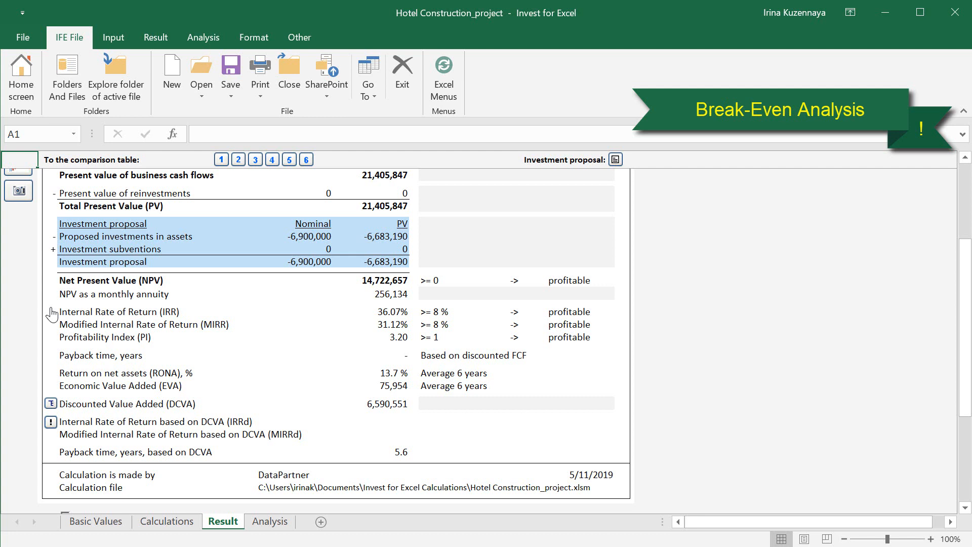
click(112, 39)
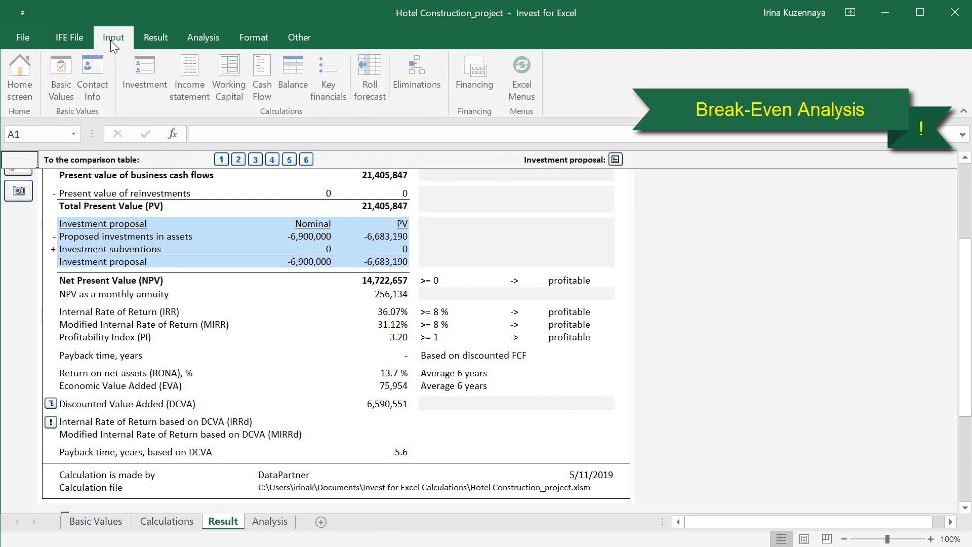
click(186, 75)
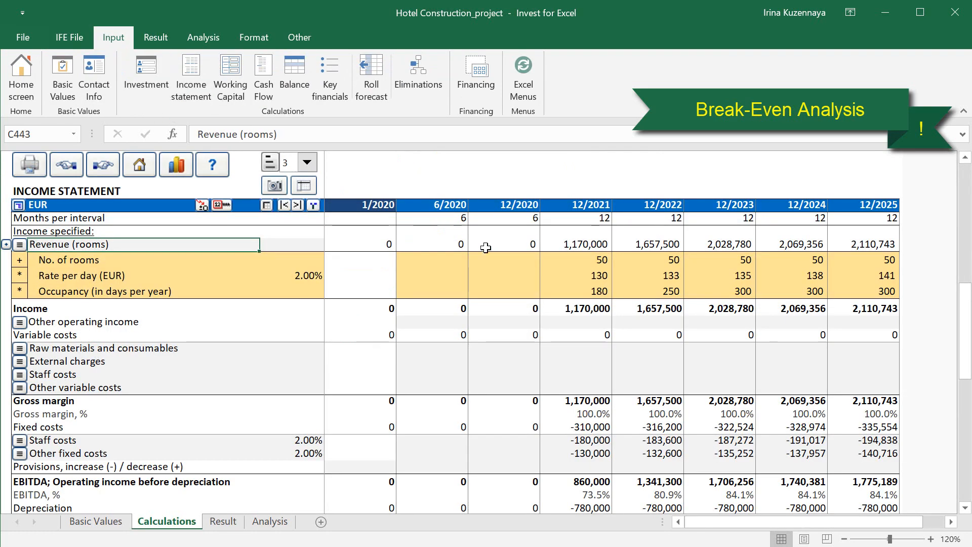
click(571, 274)
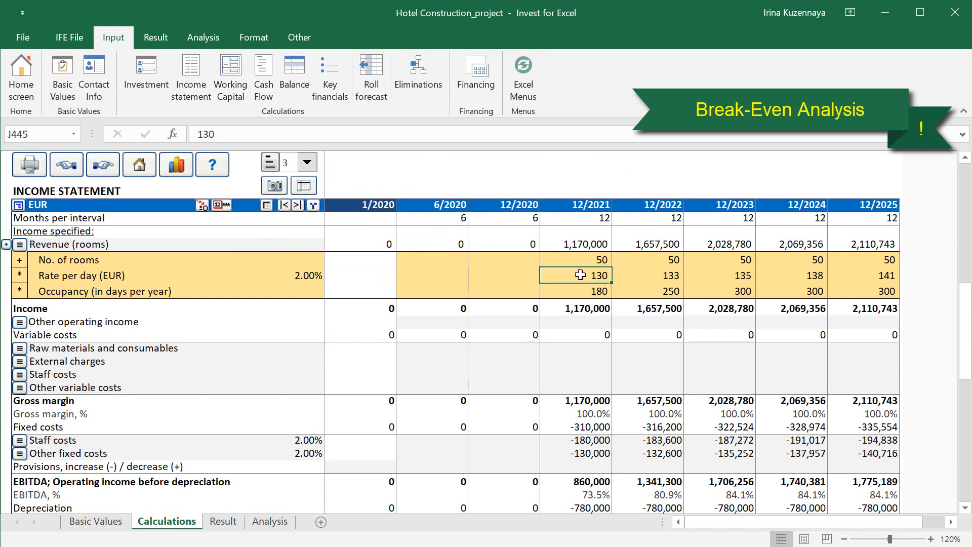
click(202, 207)
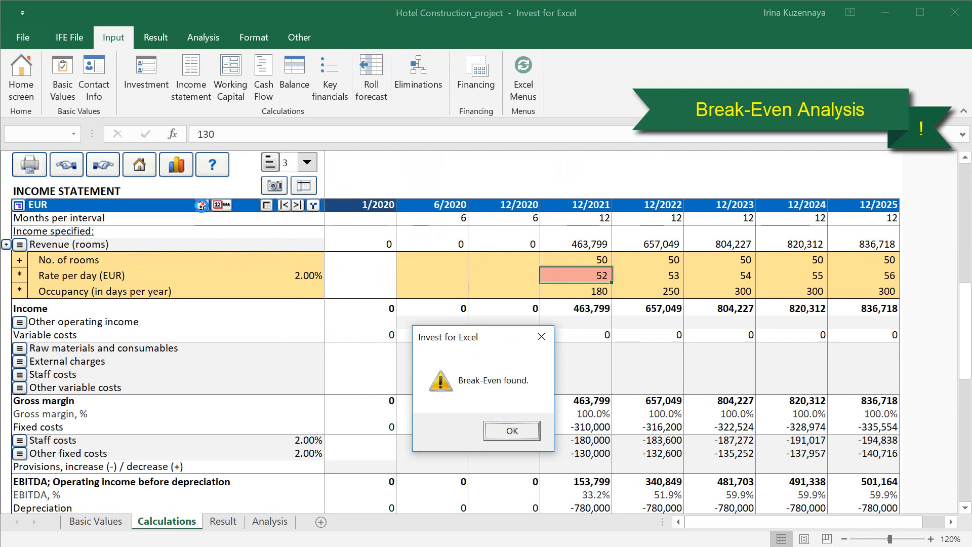
key(Return)
click(223, 522)
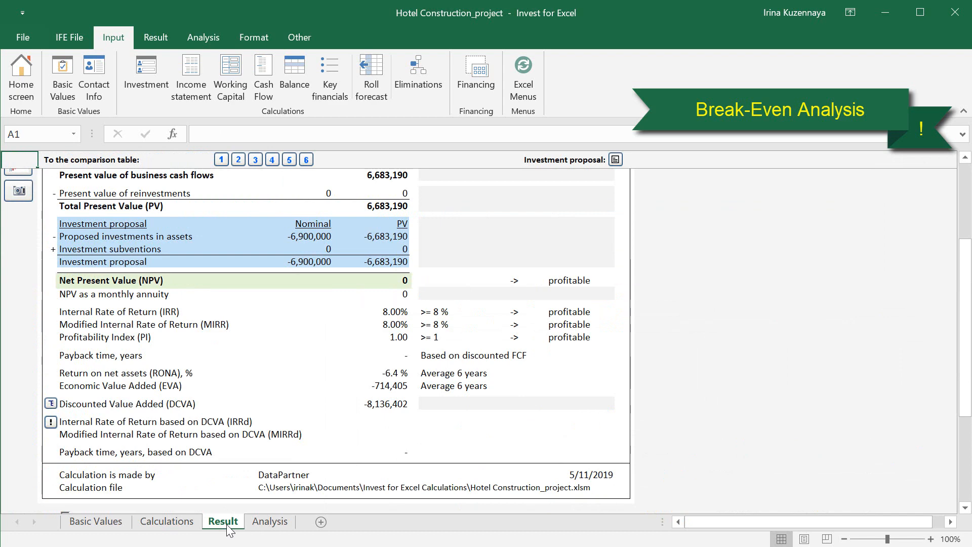
Step: Undo the break-even on the room rate and check the profitability analysis again
click(167, 521)
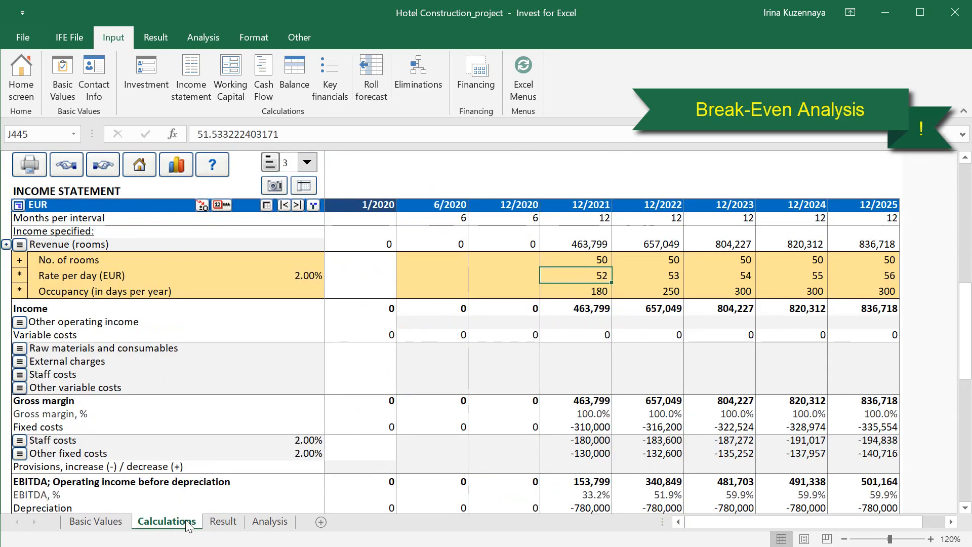
click(196, 40)
click(427, 96)
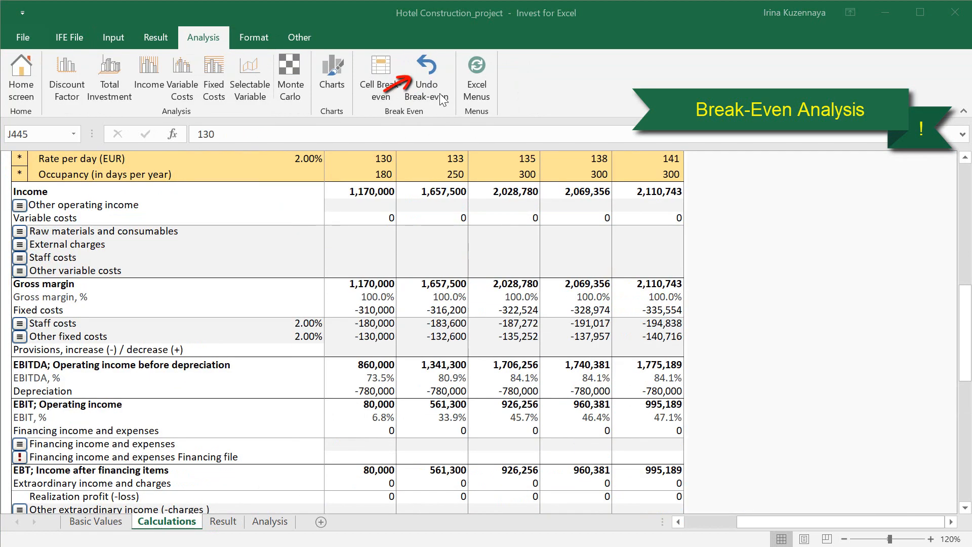
click(224, 522)
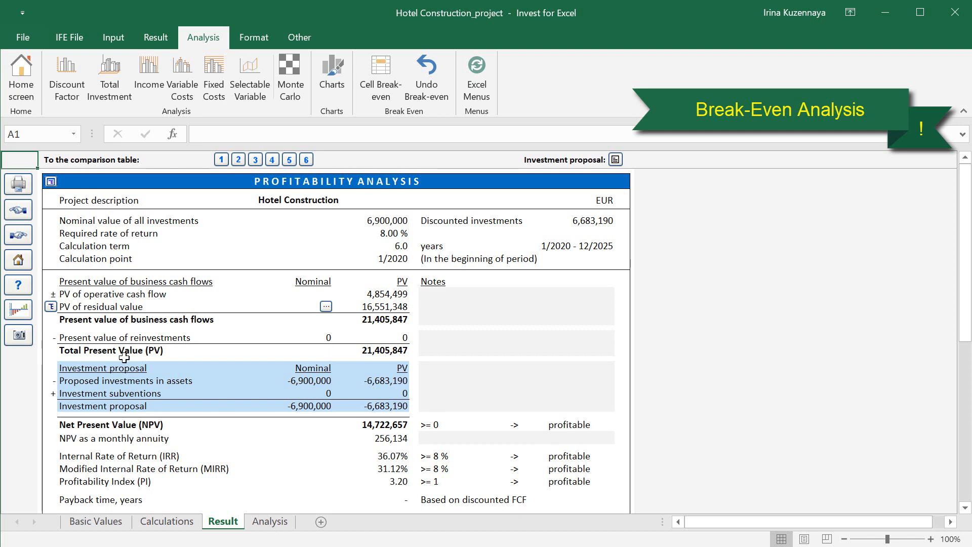
Step: In the discount factor sensitivity analysis, chart the Discounted Value Added (DCVA) and show the key financials for 12/2021
click(22, 236)
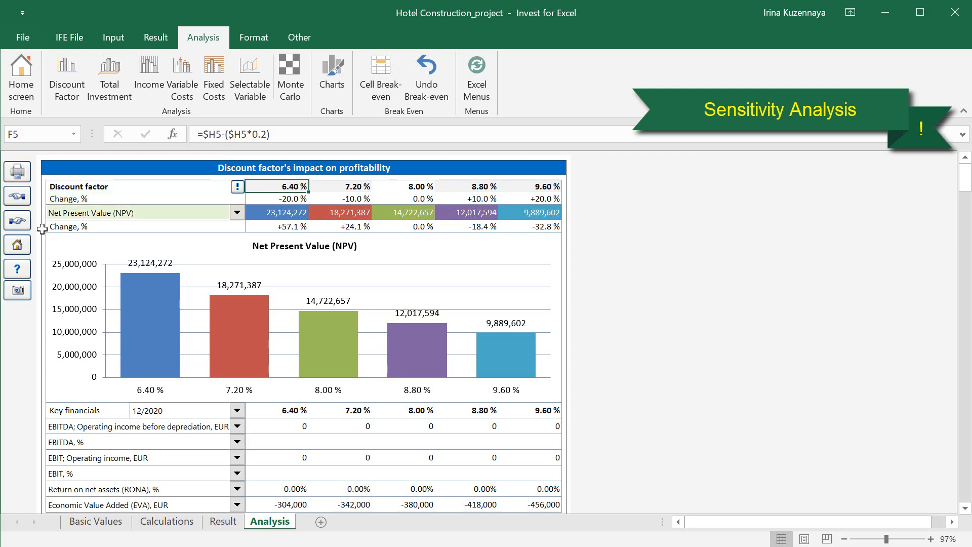
click(237, 212)
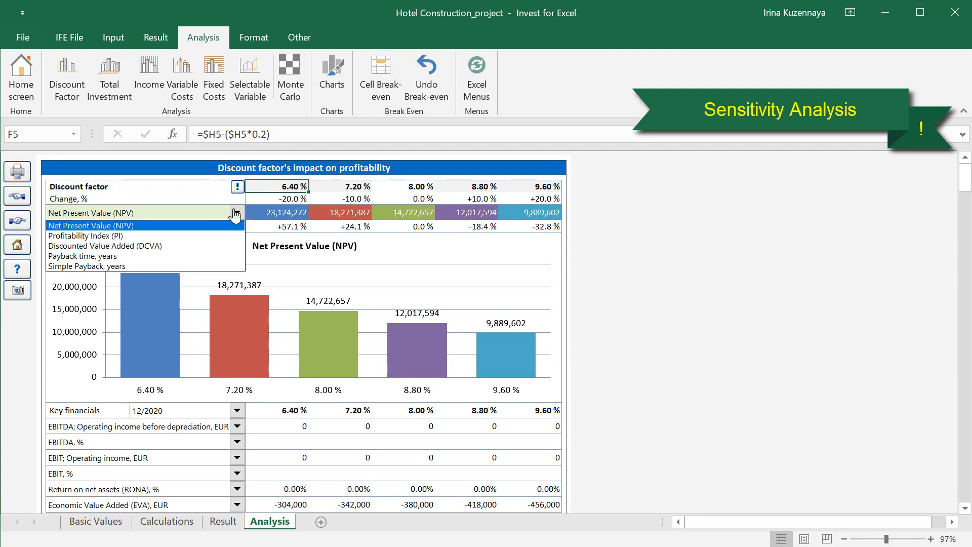
click(207, 245)
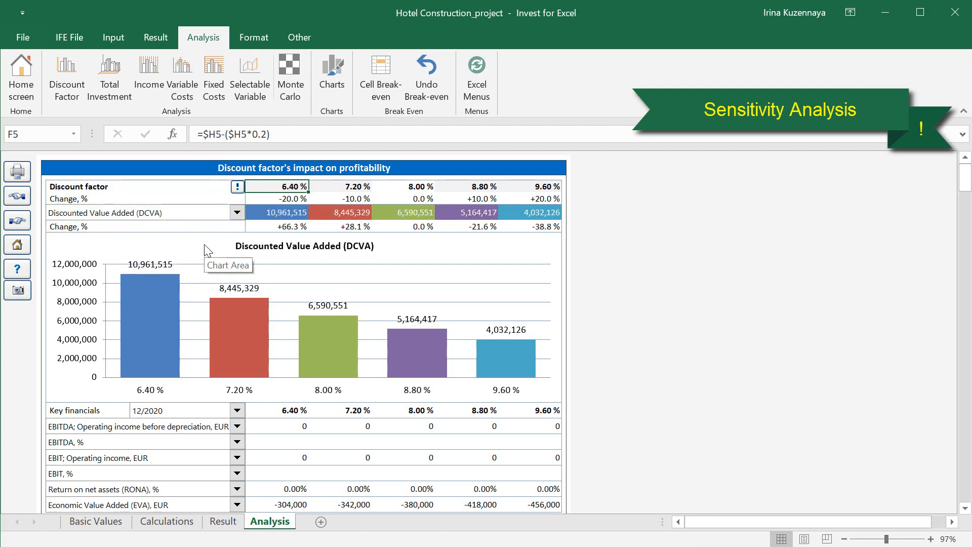
click(236, 411)
click(203, 431)
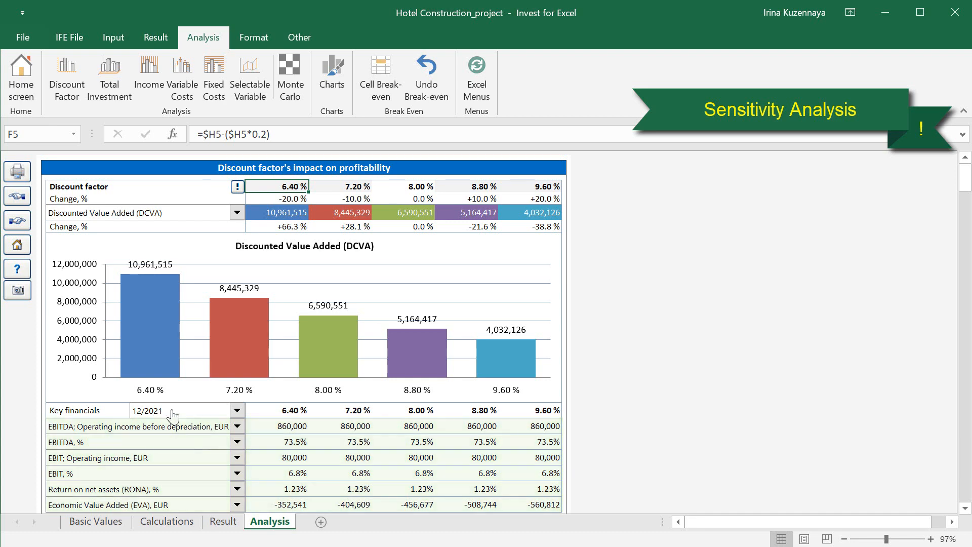
Step: Examine how total investment, income, variable costs and fixed costs each affect profitability
click(25, 226)
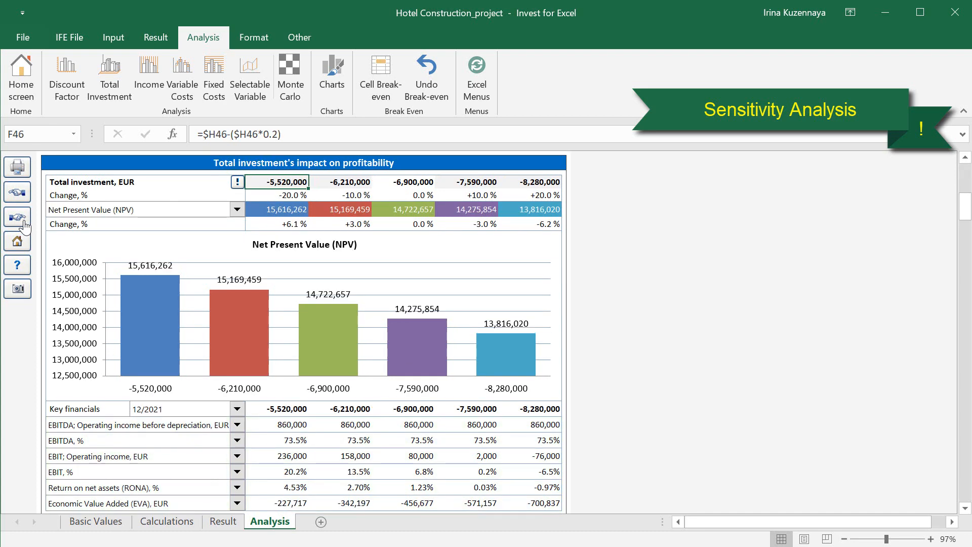
click(25, 225)
click(25, 226)
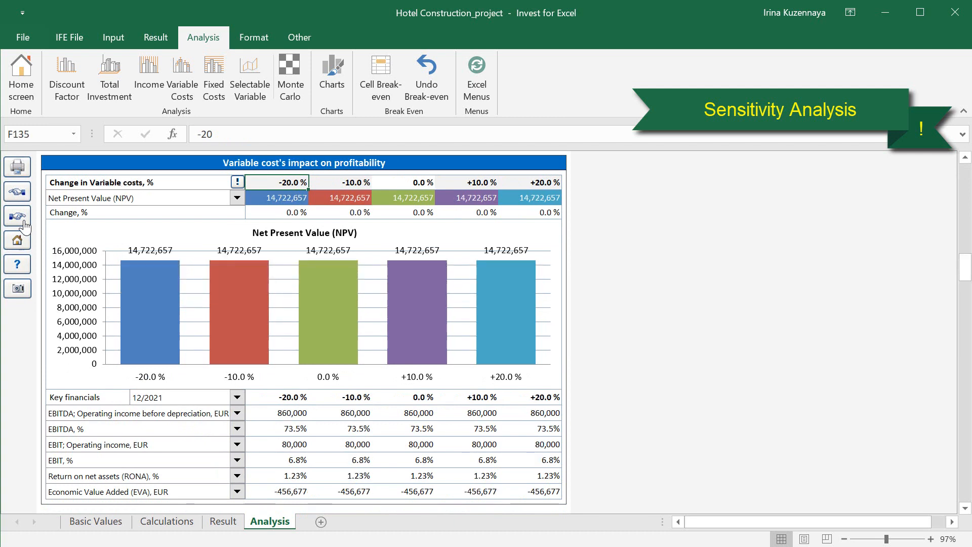
click(25, 226)
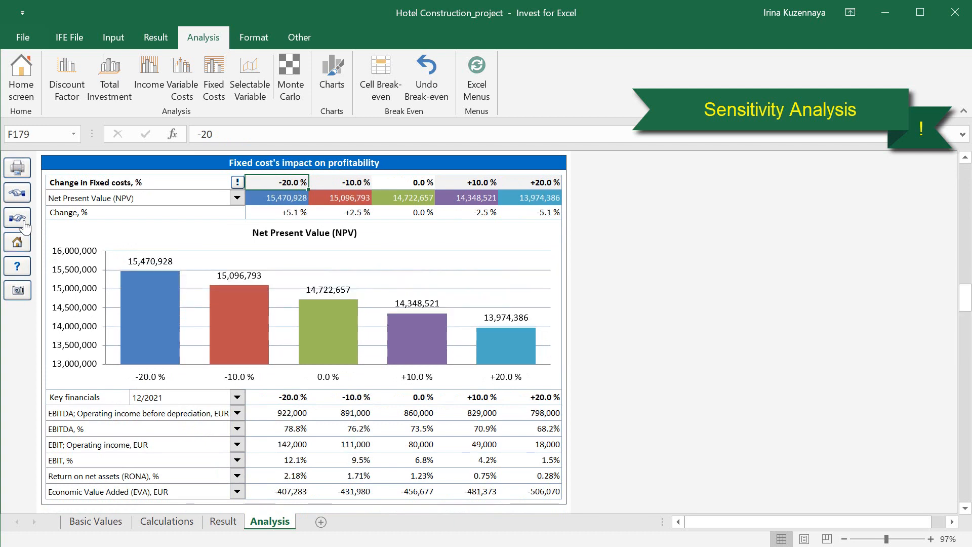
Step: In the selectable variable's sensitivity analysis, choose (443) Revenue (rooms) as the variable
click(24, 226)
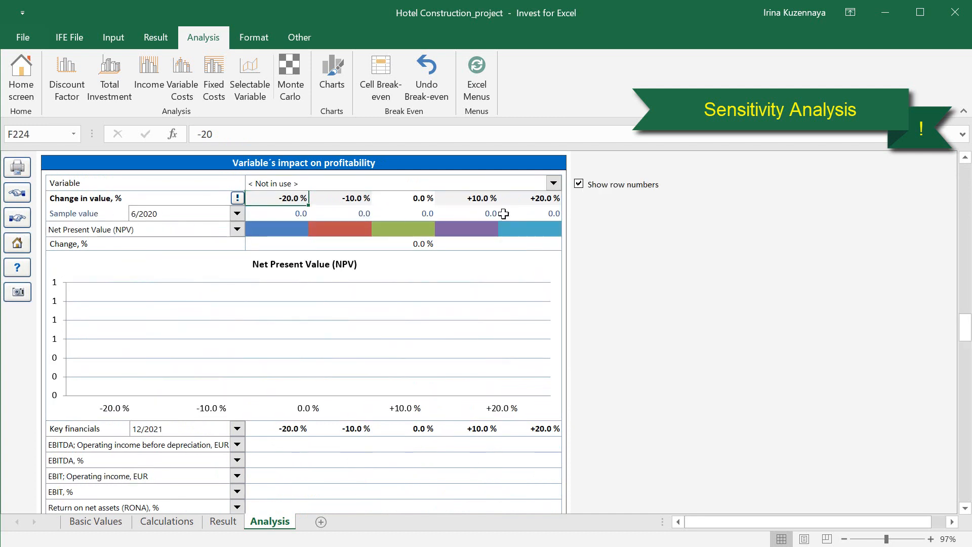
click(553, 183)
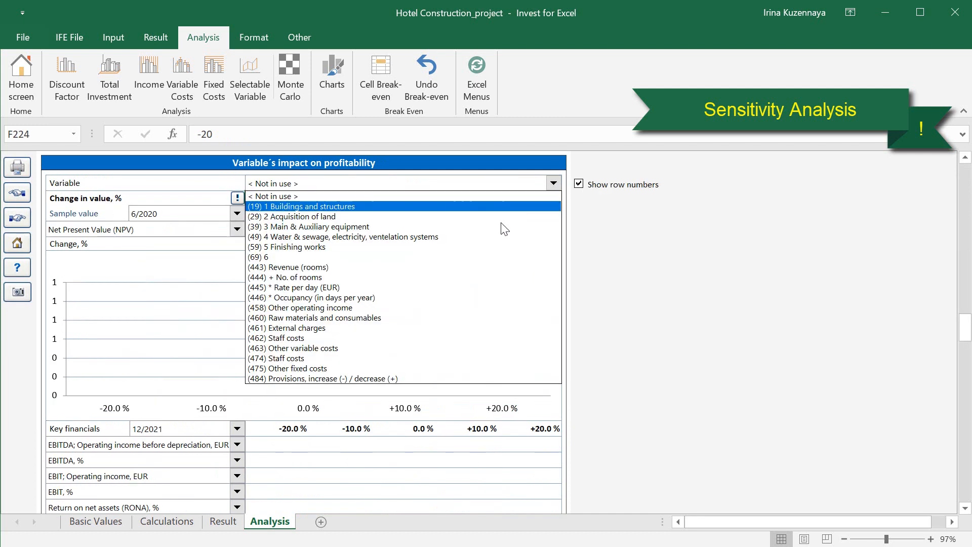
click(457, 268)
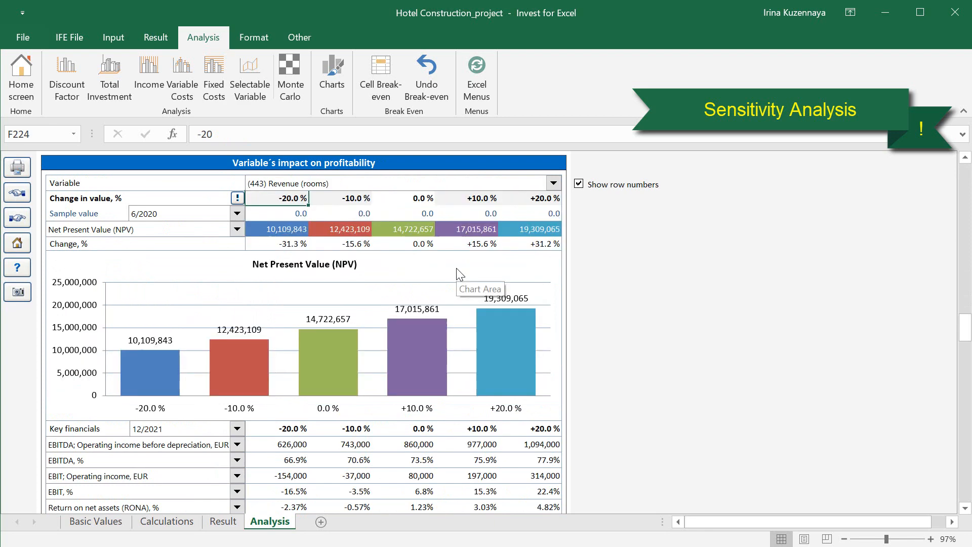
Step: Create the ready-made Cash flow development chart from the calculation charts
click(334, 76)
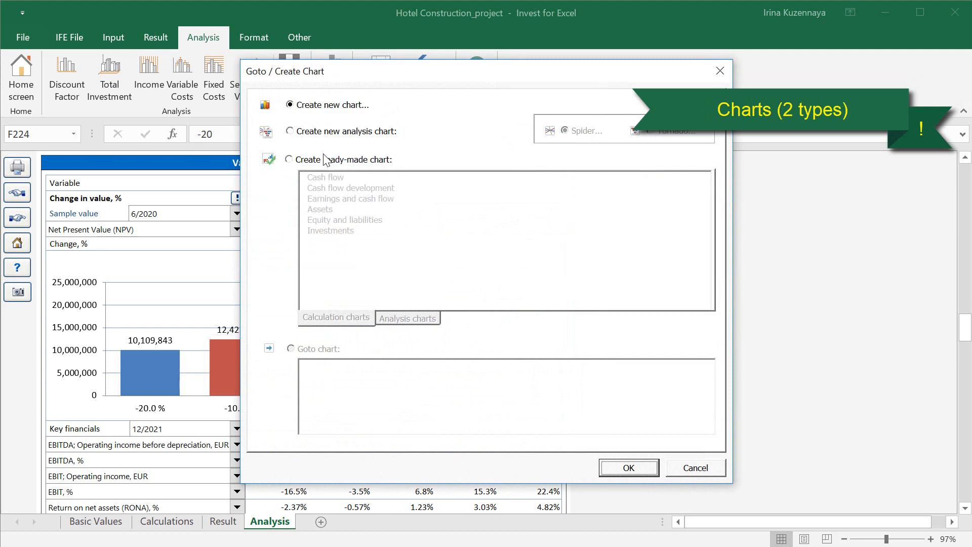
click(289, 159)
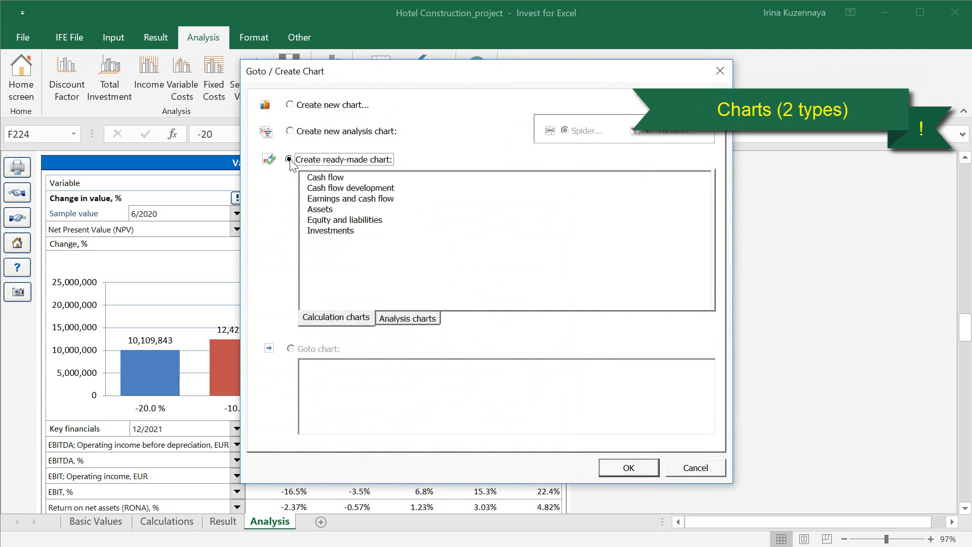
click(390, 320)
click(361, 319)
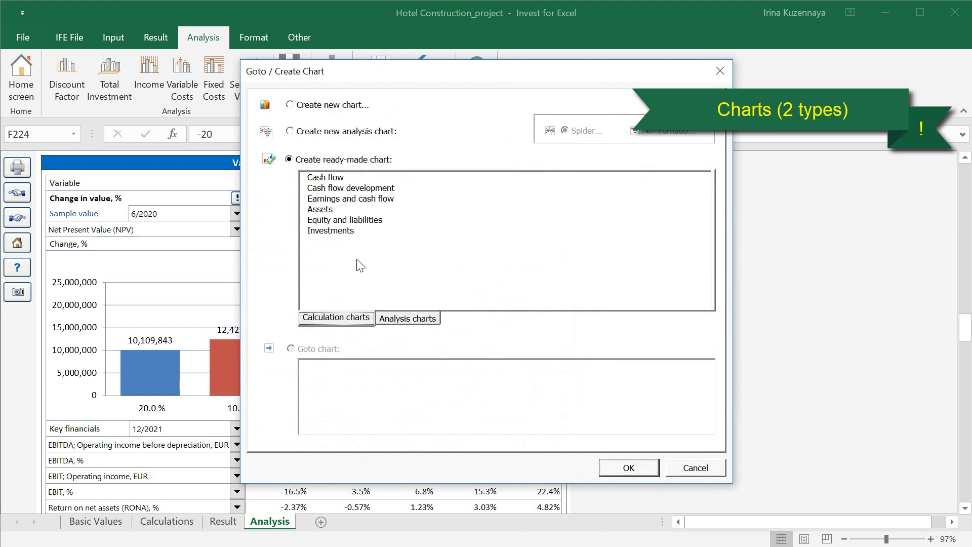
double_click(357, 191)
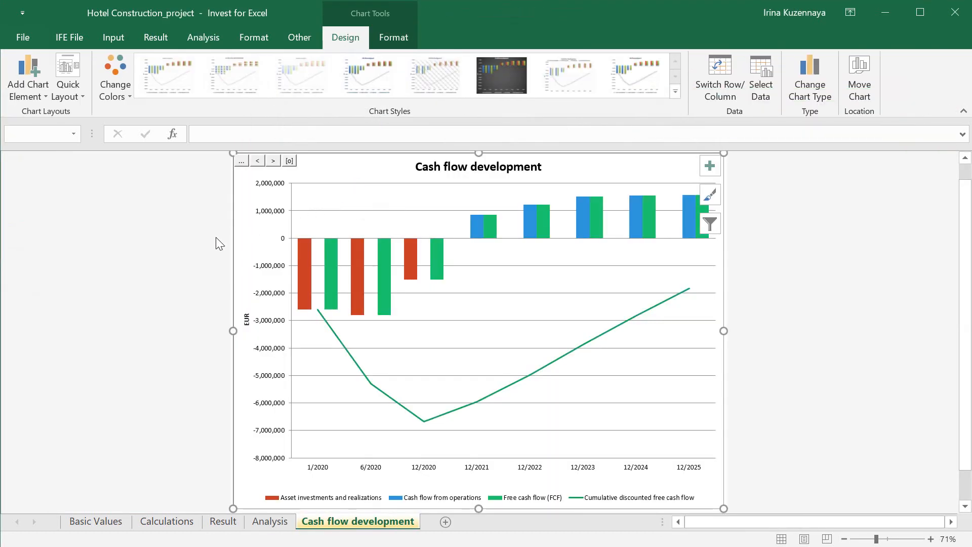
Step: Save the hotel construction calculation with its new chart
click(77, 38)
click(236, 68)
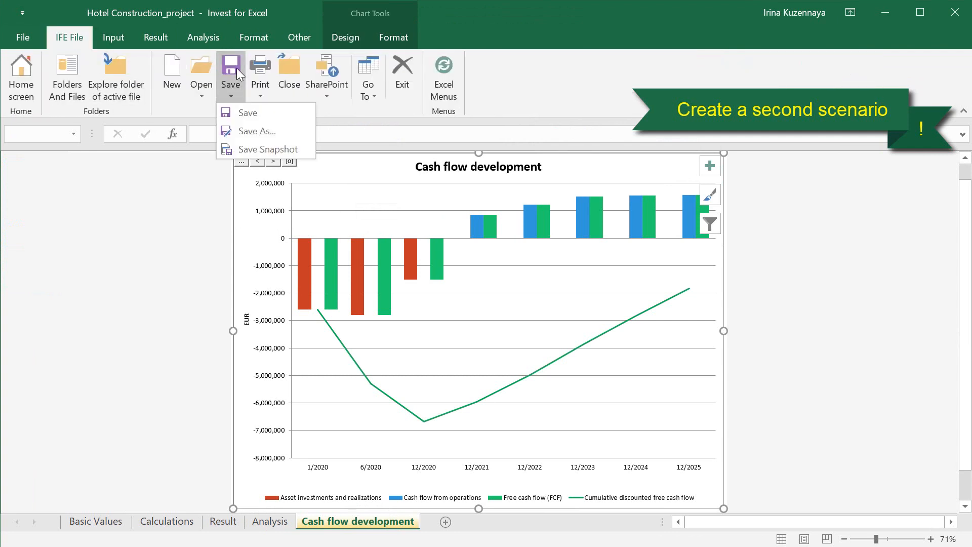
click(235, 111)
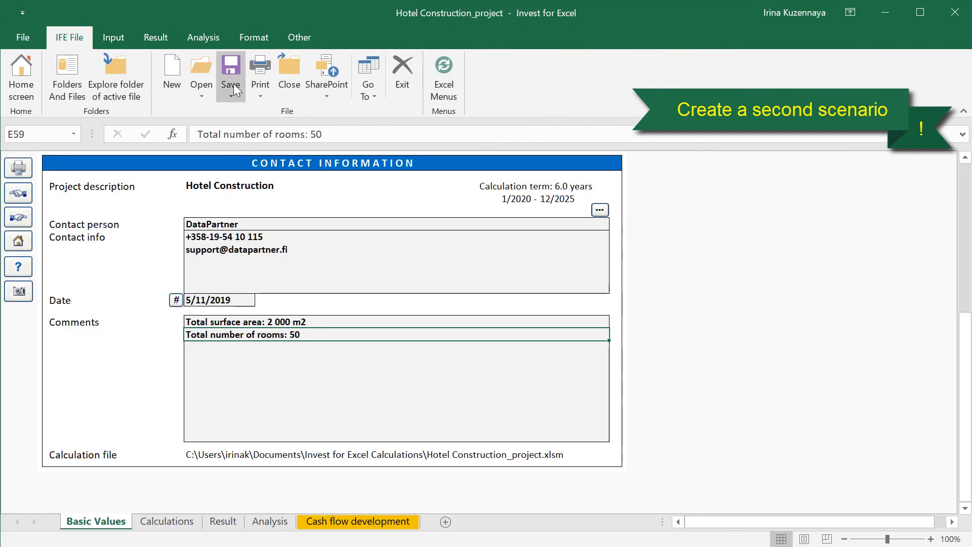
Step: Save a copy of the calculation as Hotel Construction_project ( 2 scenario)
click(233, 84)
click(238, 132)
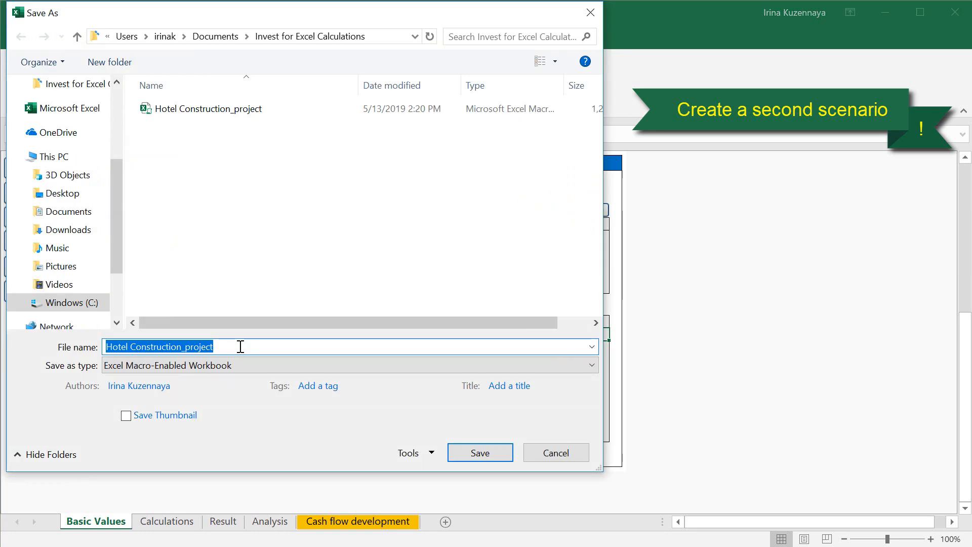
click(238, 345)
text(( 2 scenario))
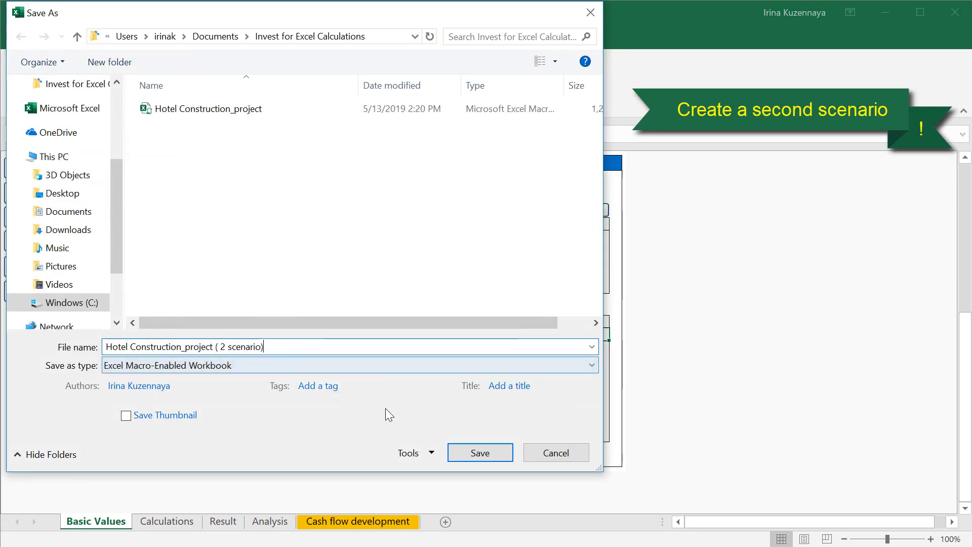
click(480, 453)
Step: Add Extra investment ( + 20 rooms) as investment 6, with -2,000,000 in 1/2020 and 10 % depreciation
key(F2)
text(( + 20 rooms))
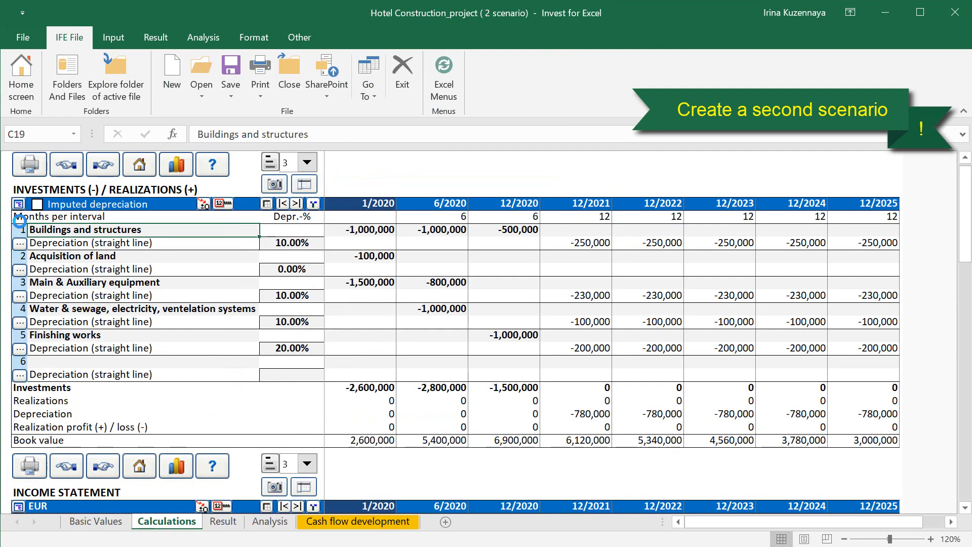
click(167, 522)
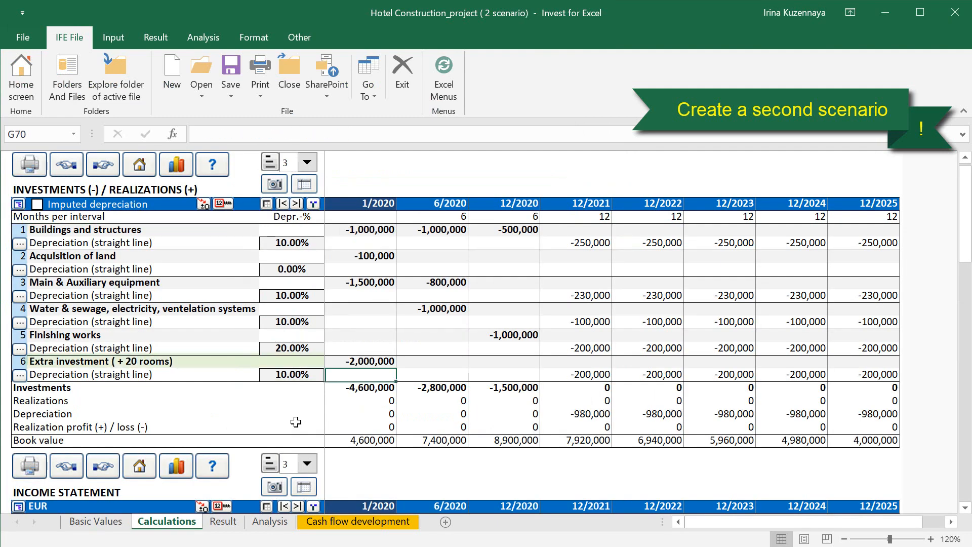
Step: In the income statement, set the number of rooms to 70 from 12/2021
click(106, 170)
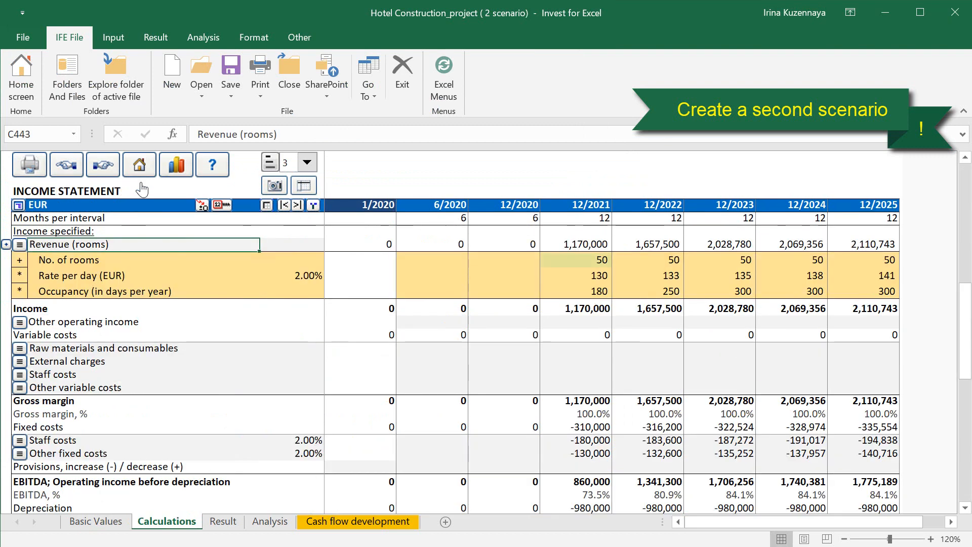
click(554, 258)
text(70)
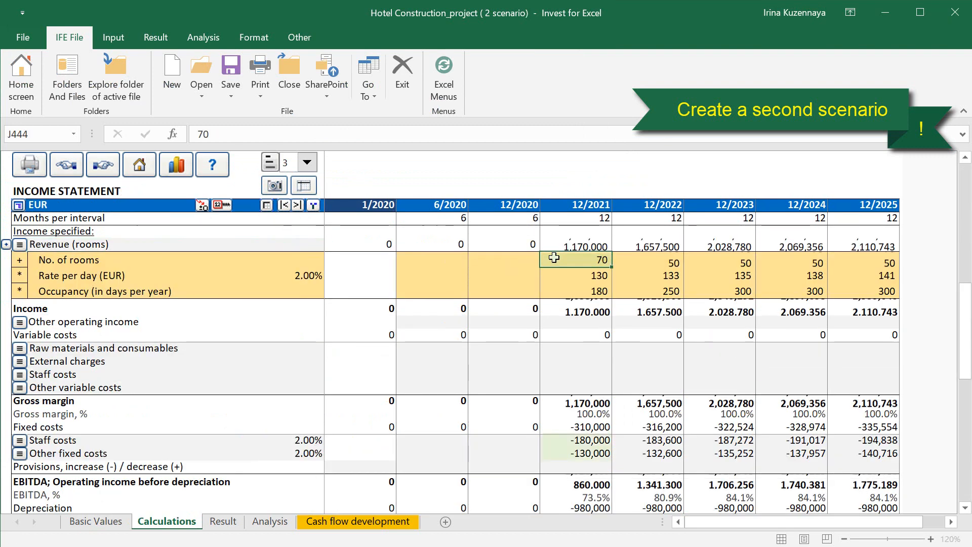
key(Return)
Step: Set both staff costs and other fixed costs to -200,000 in 12/2021 and save the second scenario
click(562, 438)
text(-200000)
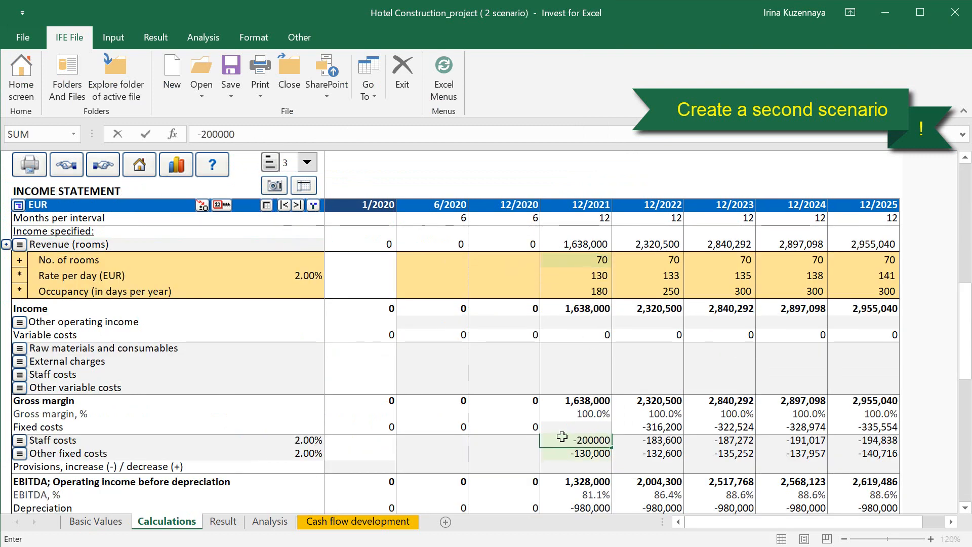
key(Return)
text(-200,000)
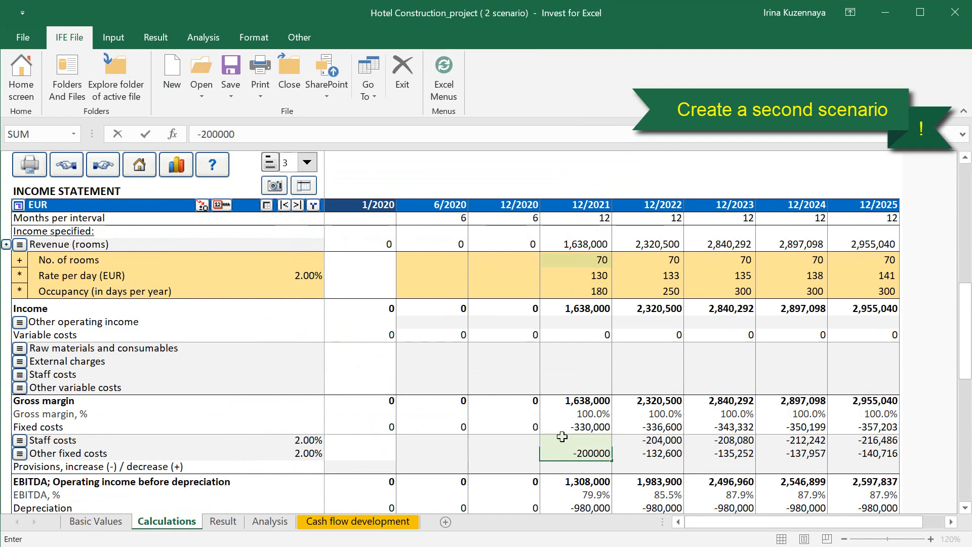
key(Return)
click(229, 71)
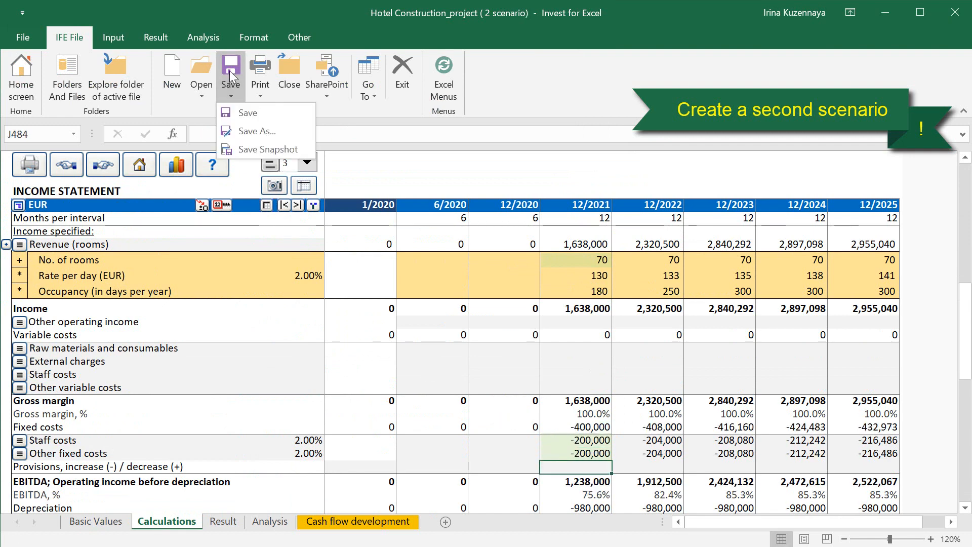
click(239, 112)
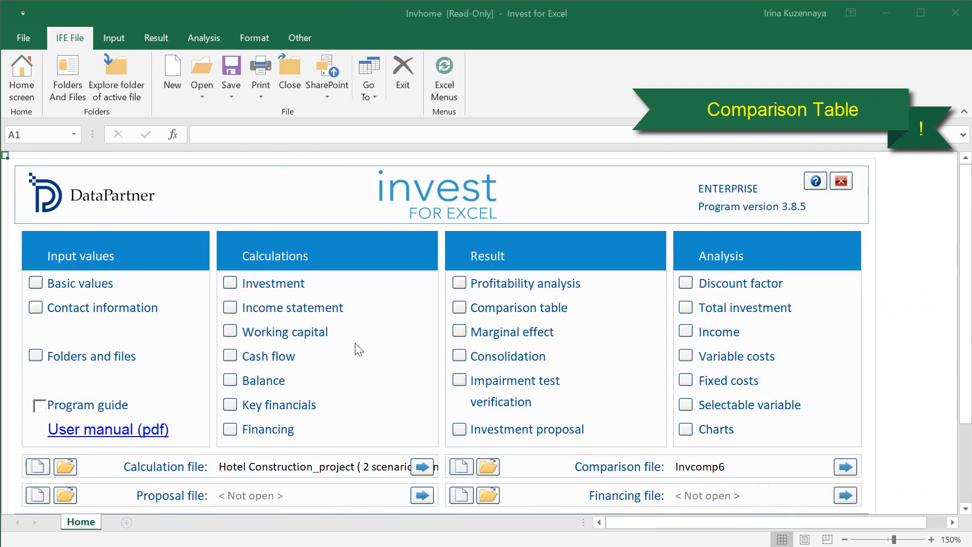
Step: Create a new comparison table with the Hotel Construction calculation in column 1 and Hotel Construction ( + 20 rooms) in column 2
click(470, 309)
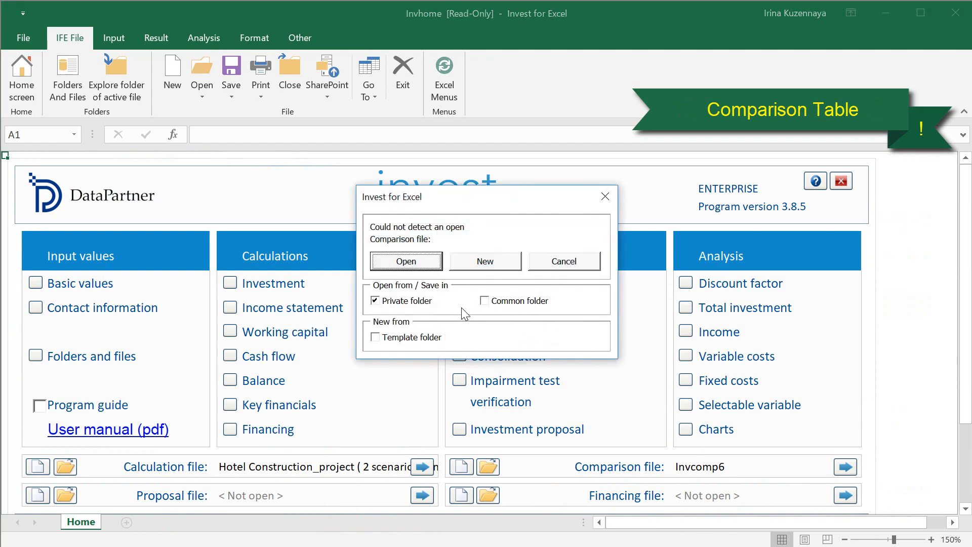
click(483, 271)
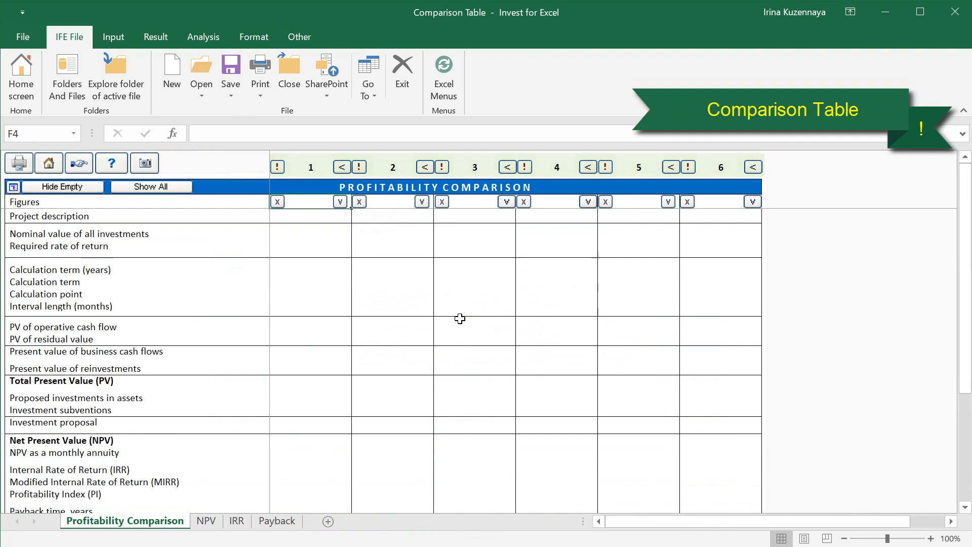
click(278, 168)
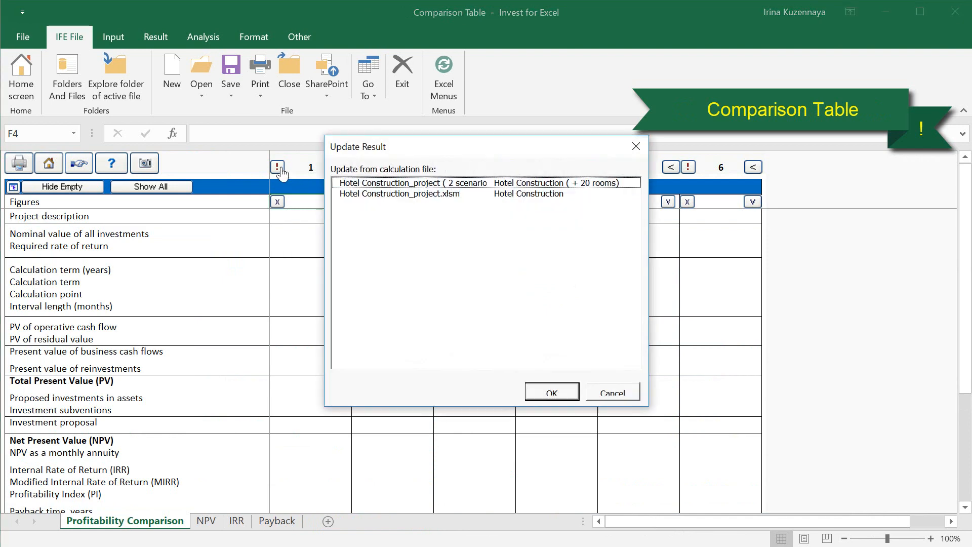
double_click(360, 192)
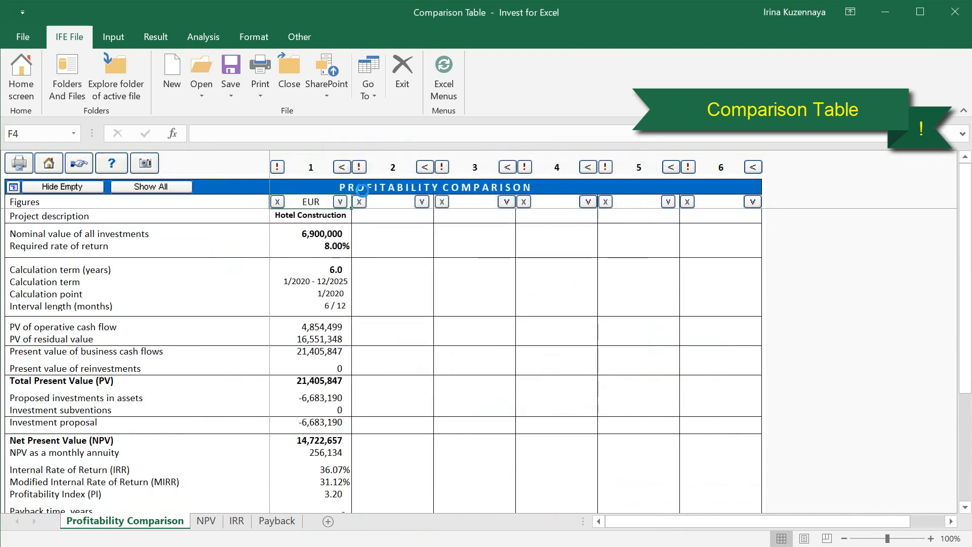
click(360, 167)
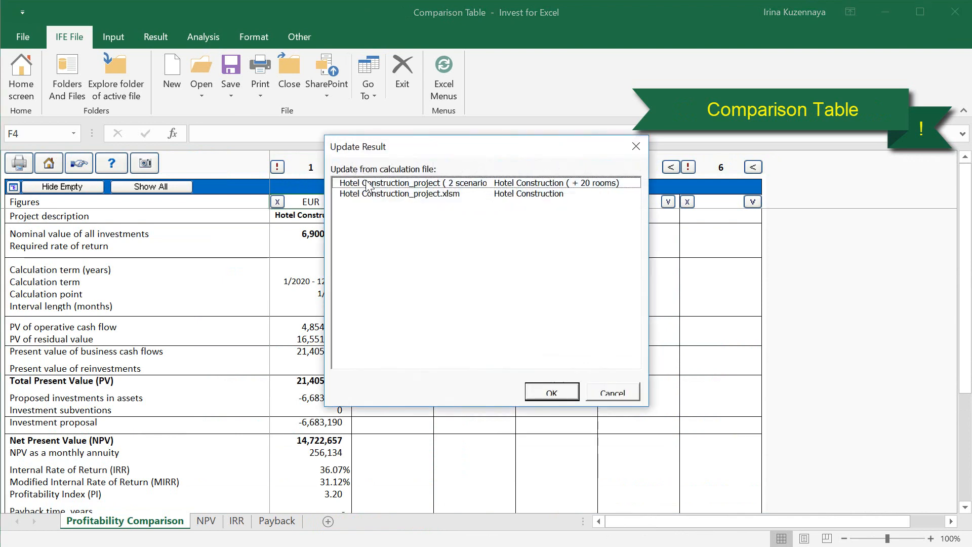
double_click(368, 184)
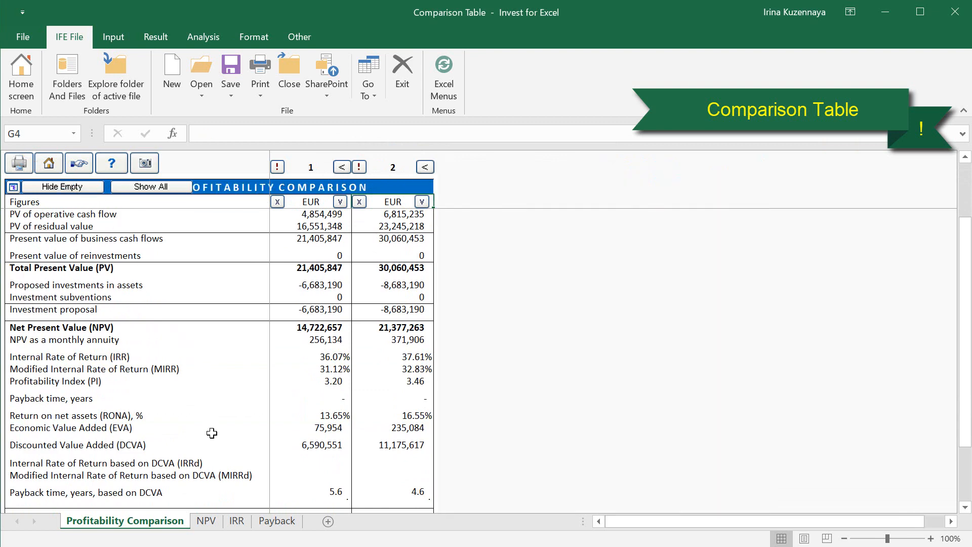
Step: Compare the two scenarios in the NPV and IRR charts and return to the profitability comparison
click(213, 521)
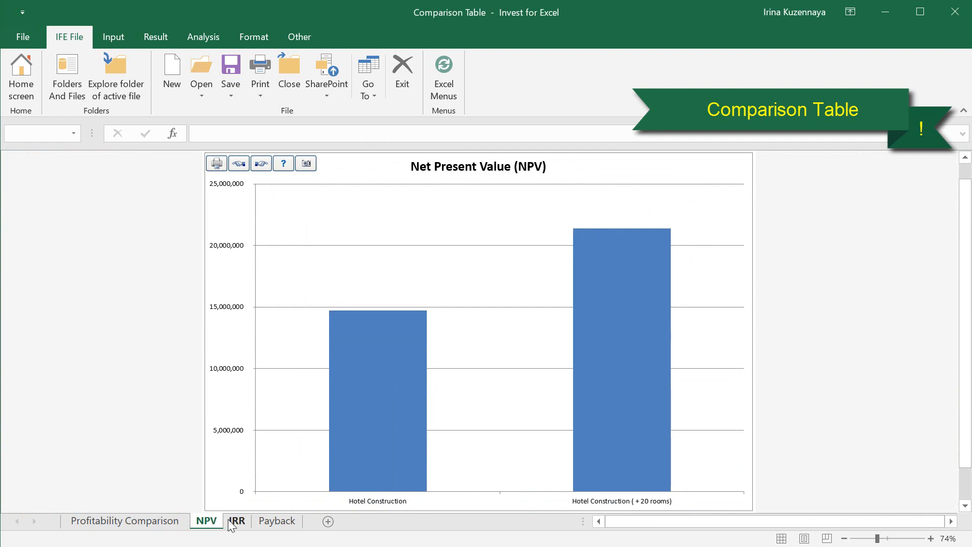
click(236, 521)
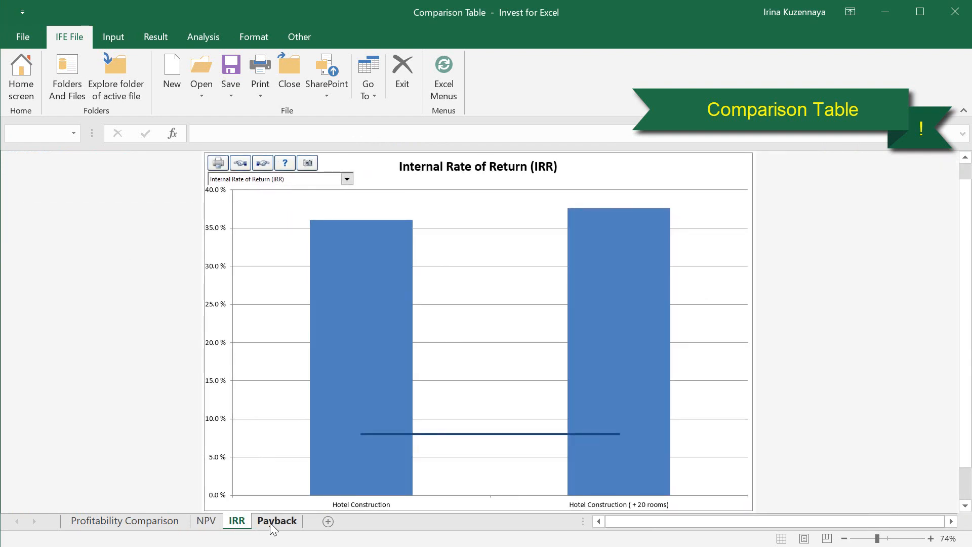
click(166, 526)
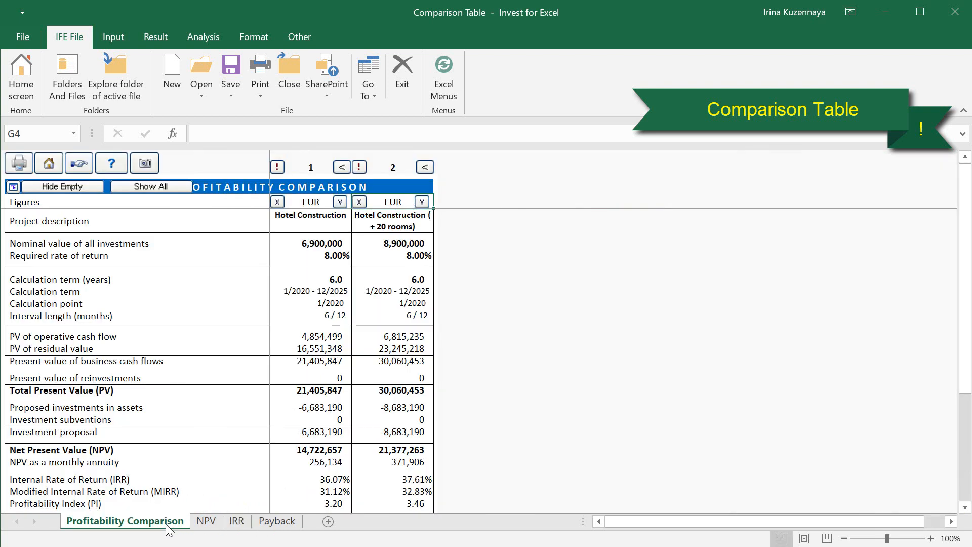